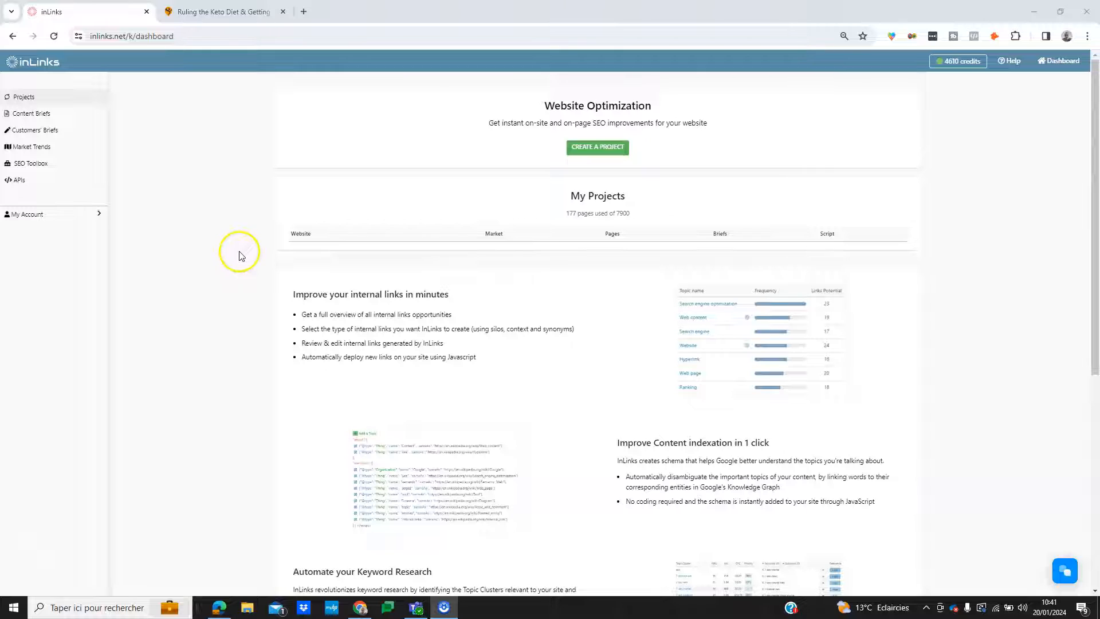
Step: Switch to the ruled.me site and look over its homepage down to the article previews
click(227, 14)
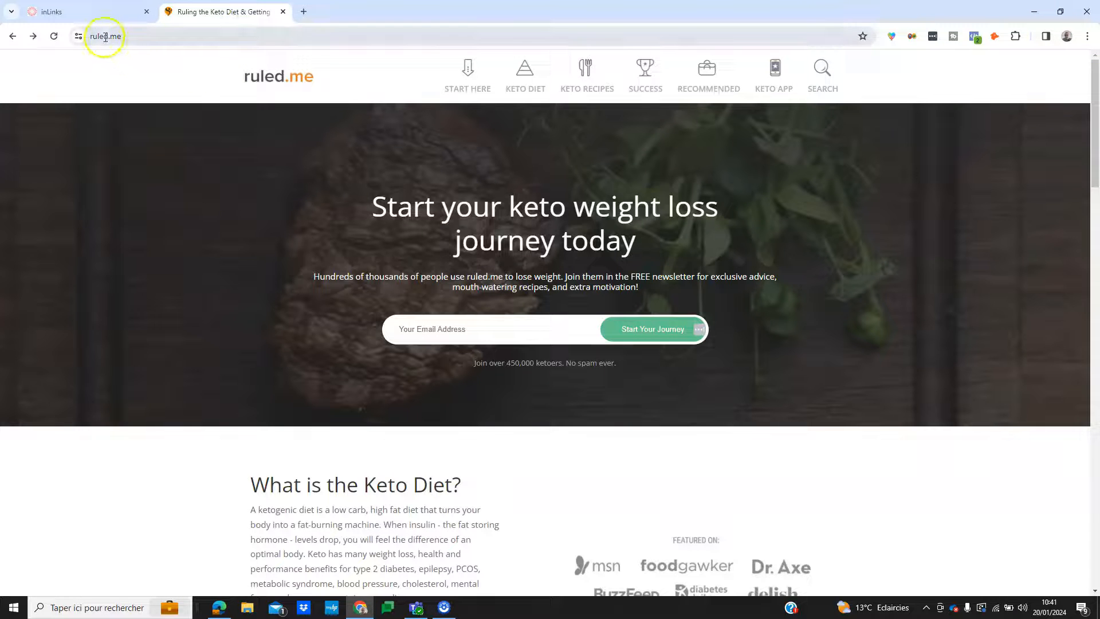
scroll(270, 364, down, 2)
scroll(232, 365, down, 10)
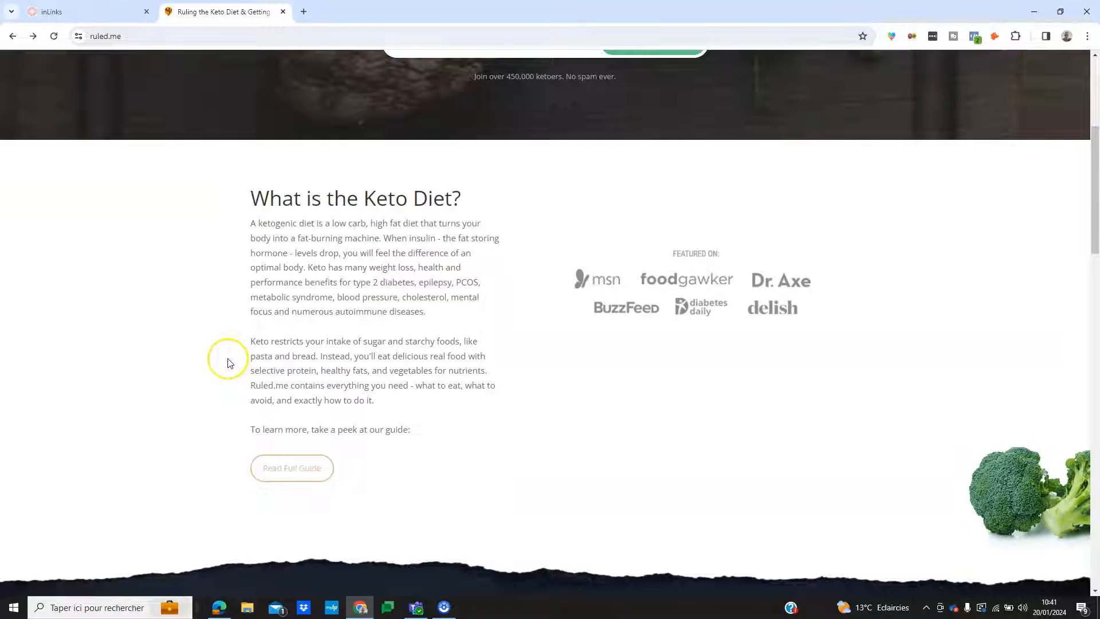
scroll(228, 363, up, 7)
scroll(228, 363, up, 6)
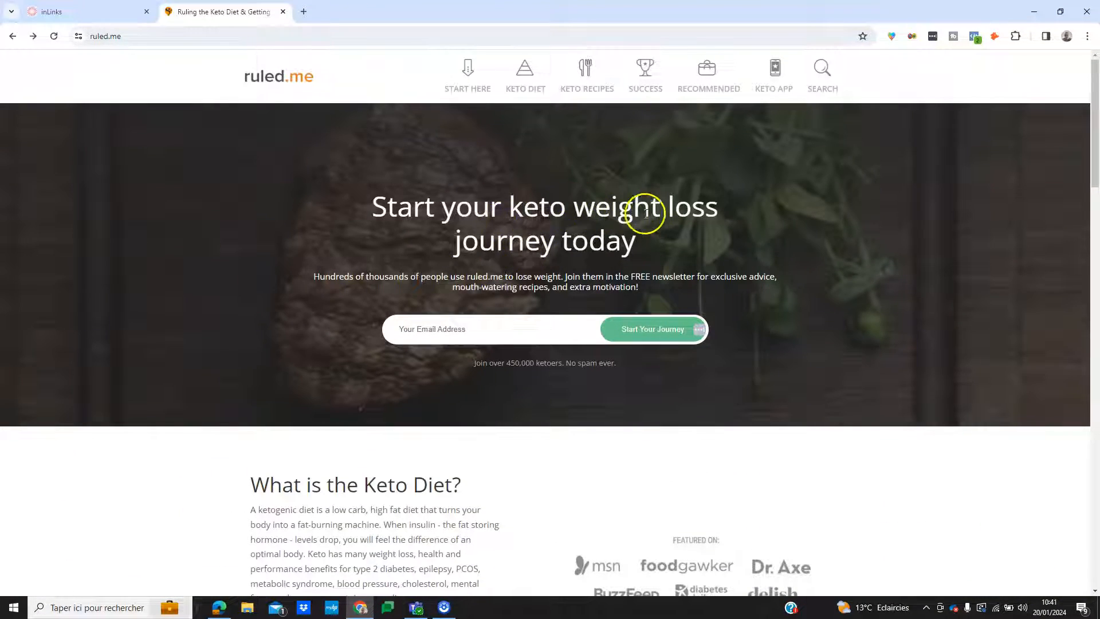
scroll(252, 327, down, 7)
scroll(238, 340, down, 10)
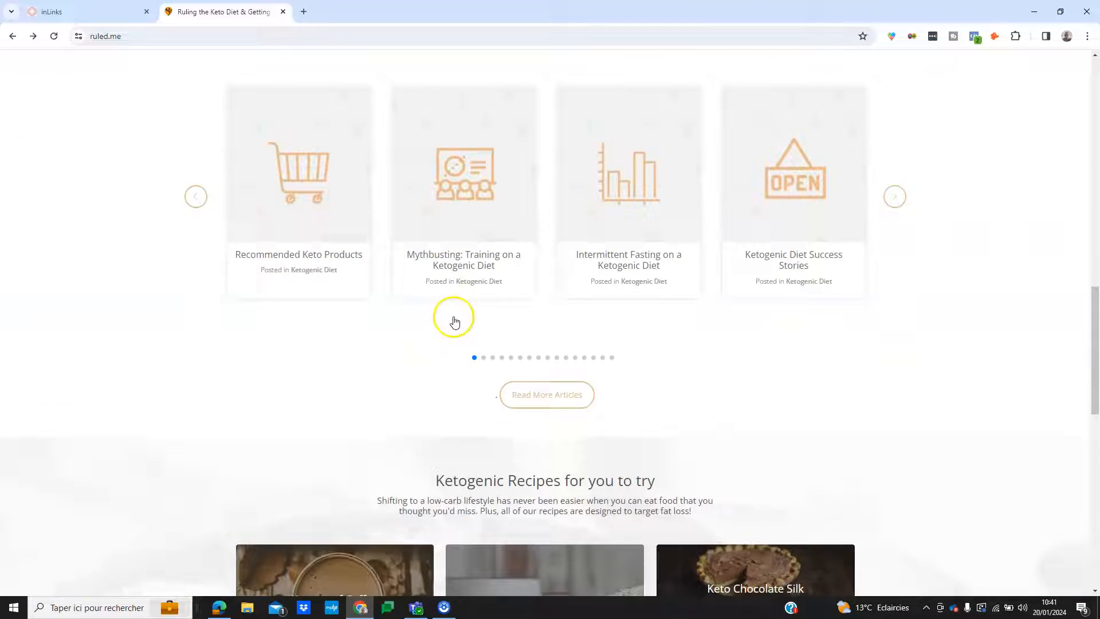
Step: Open the article "Mythbusting: Training on a Ketogenic Diet" and examine the links within its text
click(460, 256)
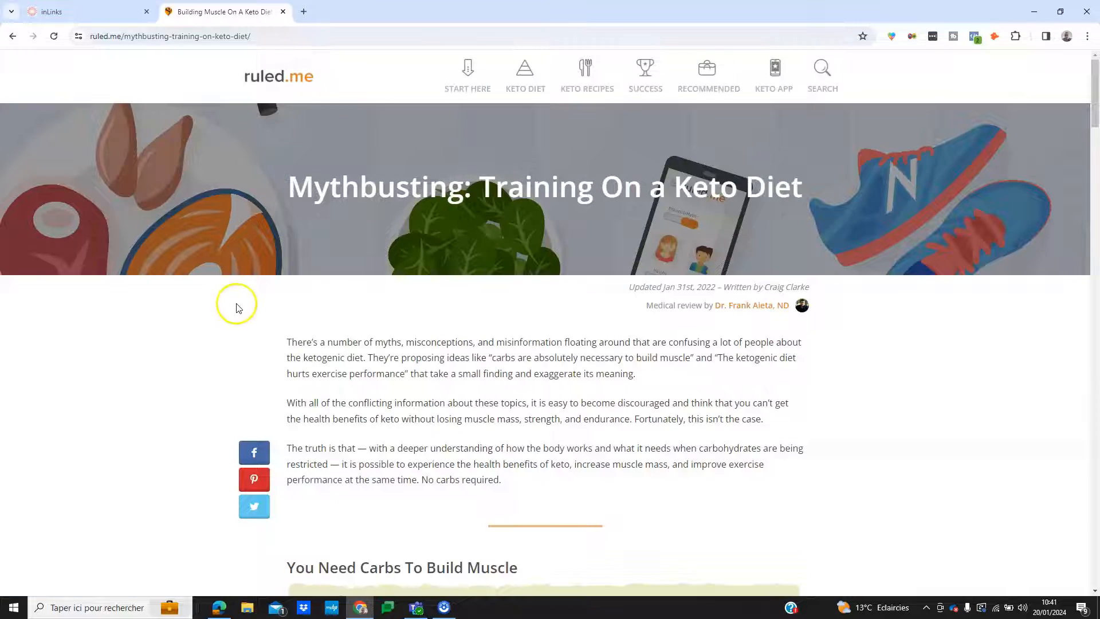
scroll(229, 270, down, 8)
scroll(227, 288, down, 9)
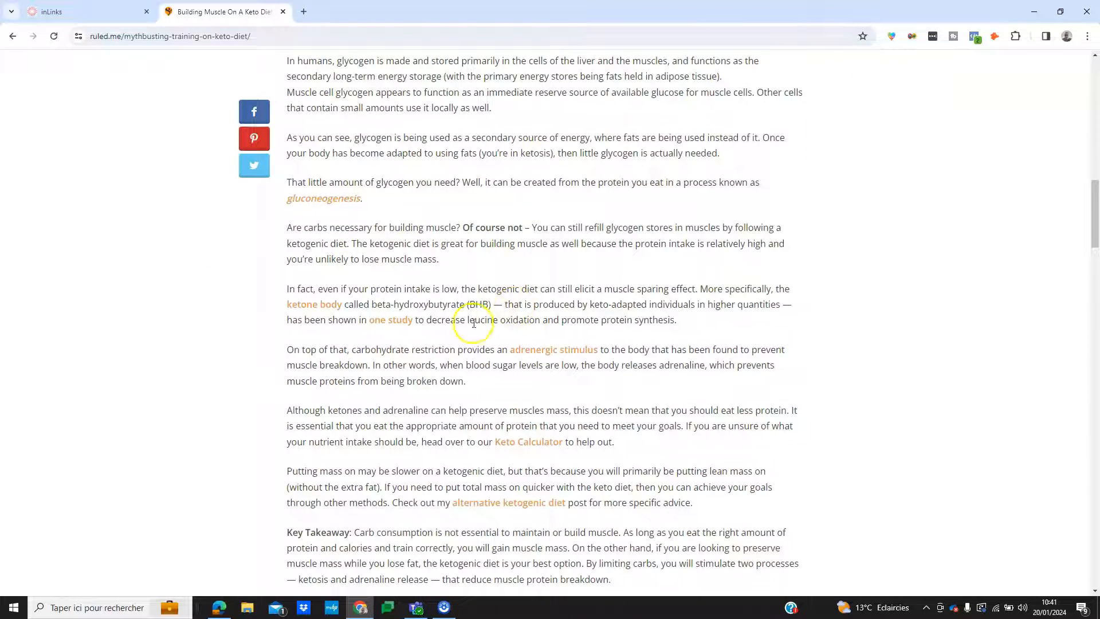
scroll(582, 293, down, 1)
scroll(590, 298, down, 2)
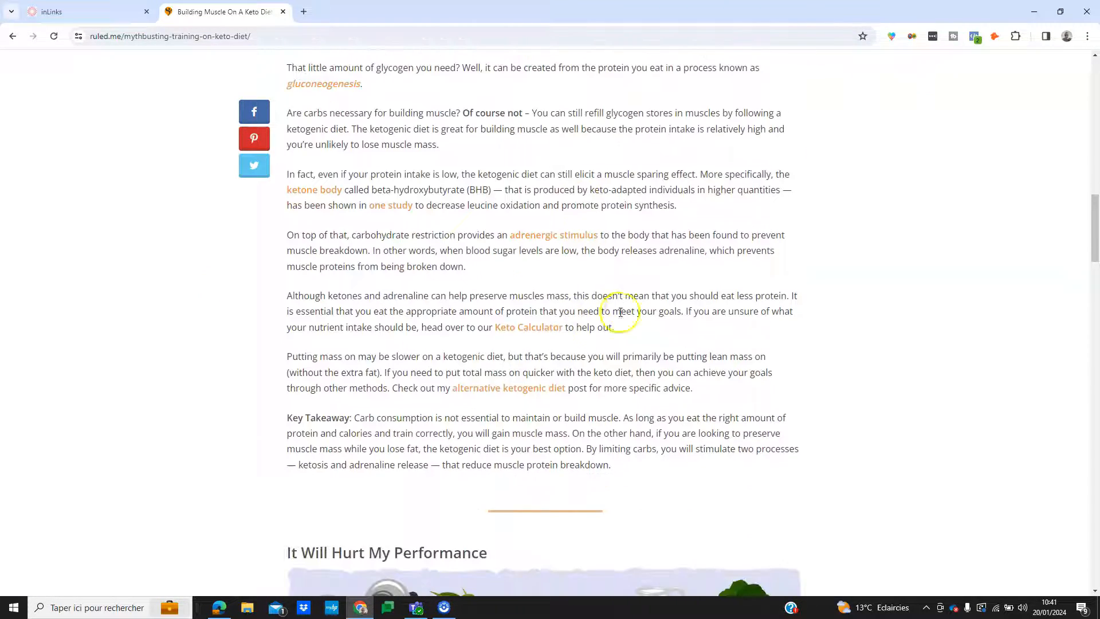
scroll(343, 335, down, 2)
scroll(274, 341, down, 9)
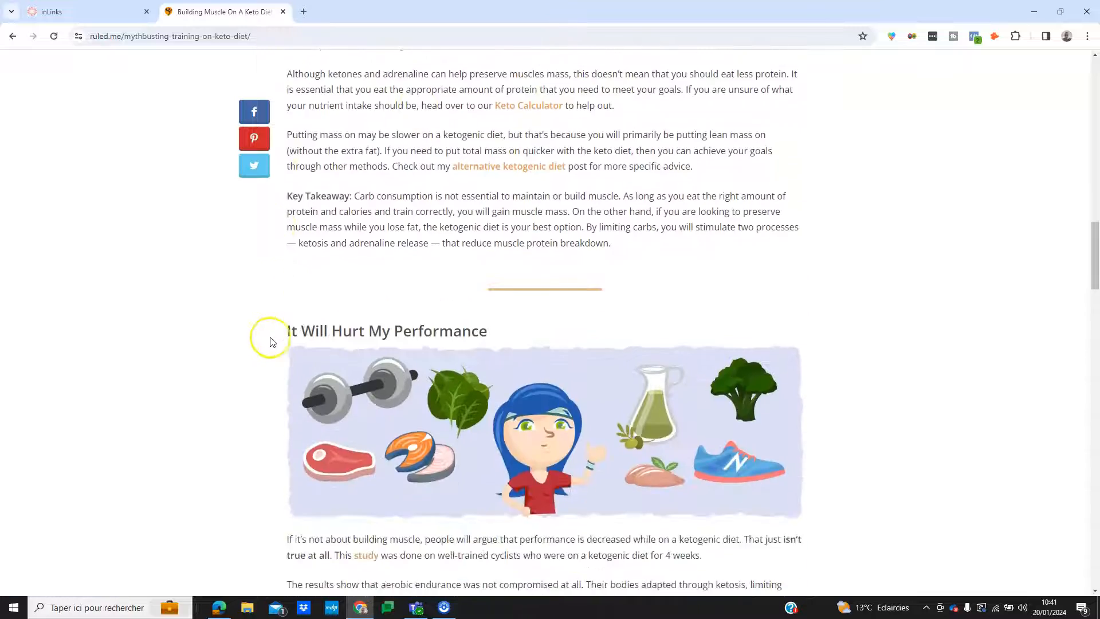
scroll(272, 342, down, 8)
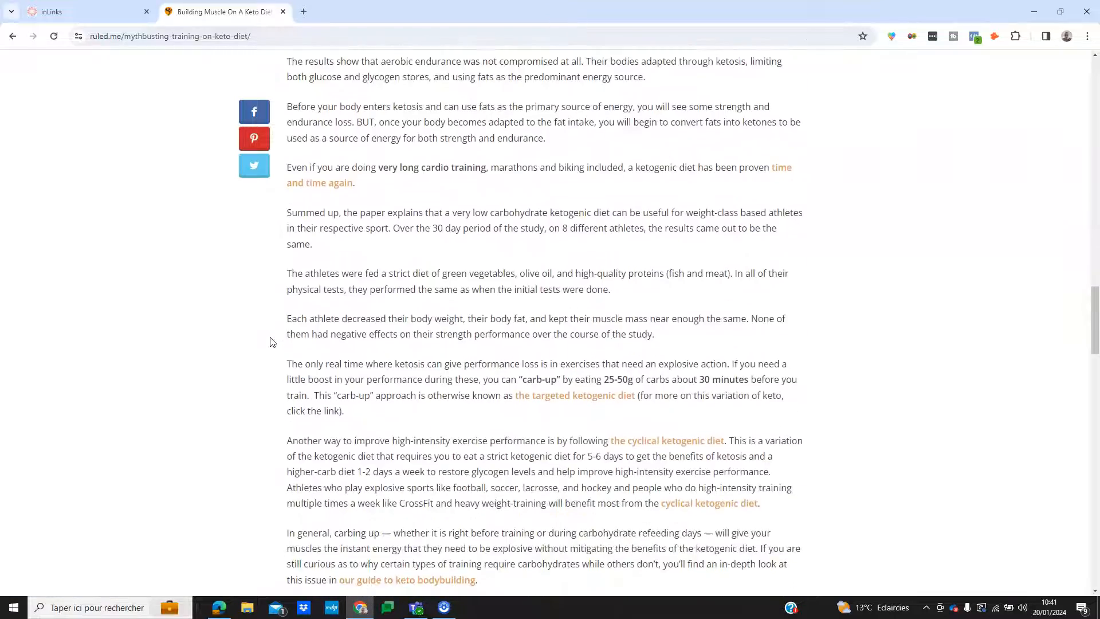
scroll(271, 342, up, 4)
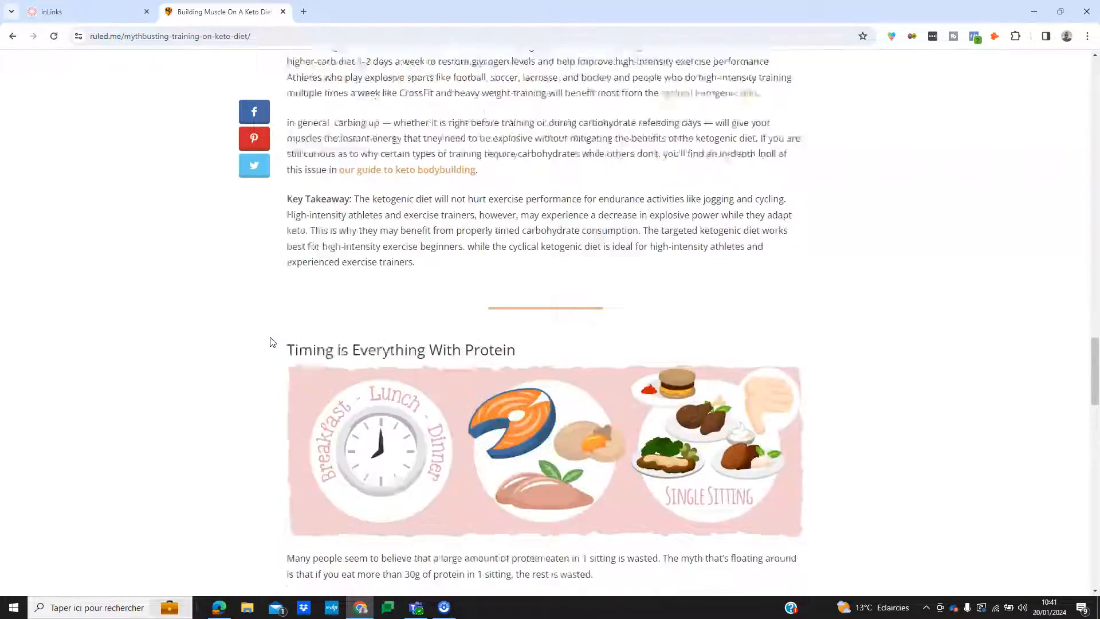
Step: Return to the ruled.me homepage and copy its web address
click(12, 37)
click(150, 36)
key(ctrl+c)
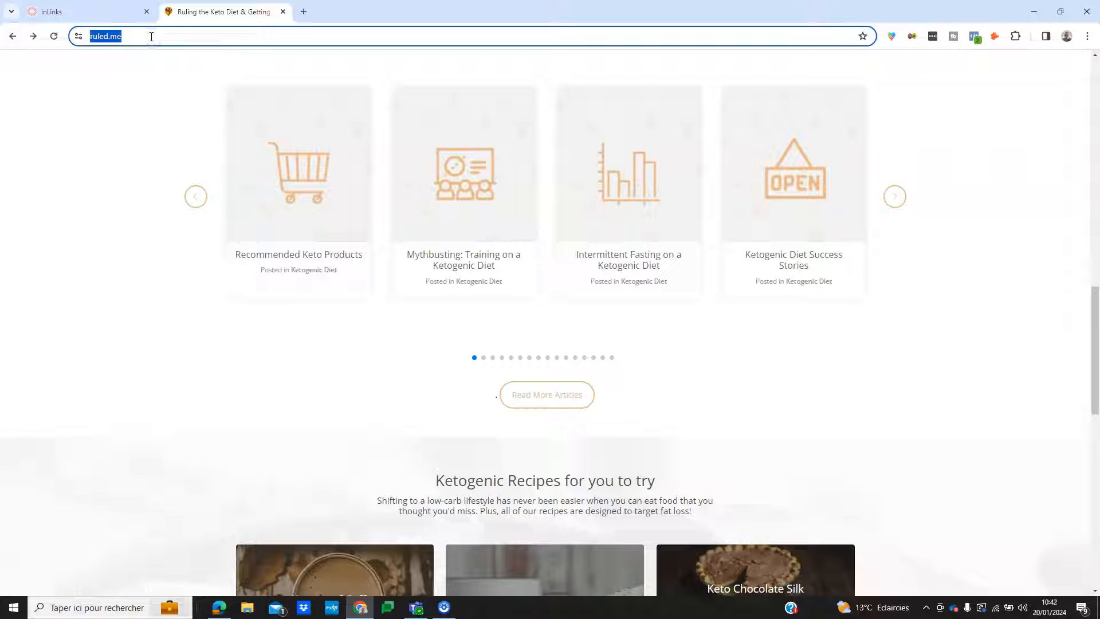
click(92, 15)
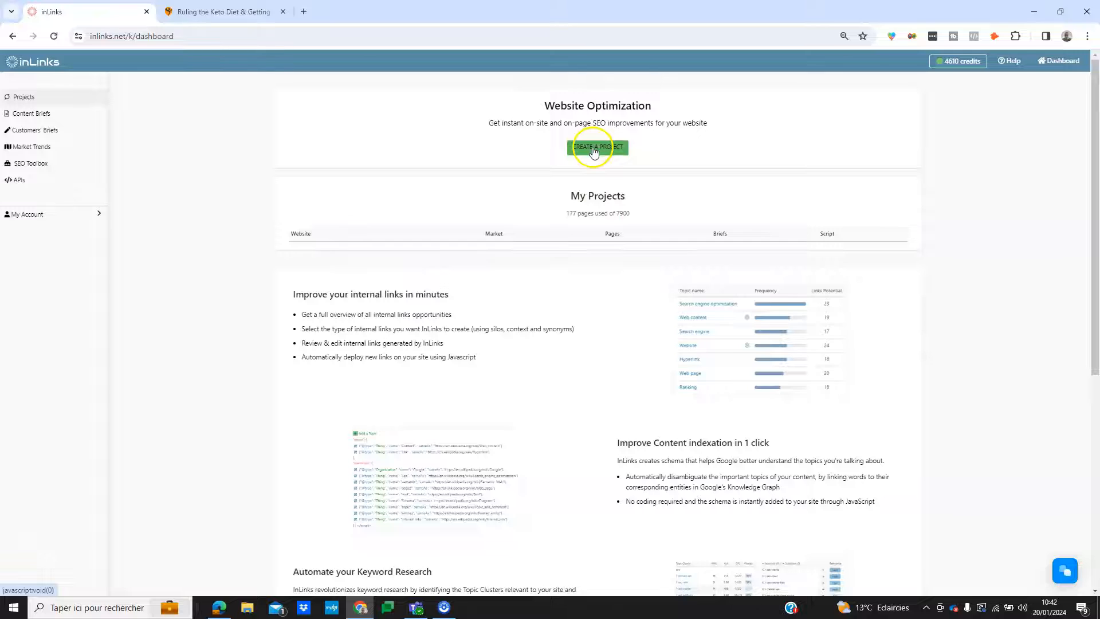
click(593, 151)
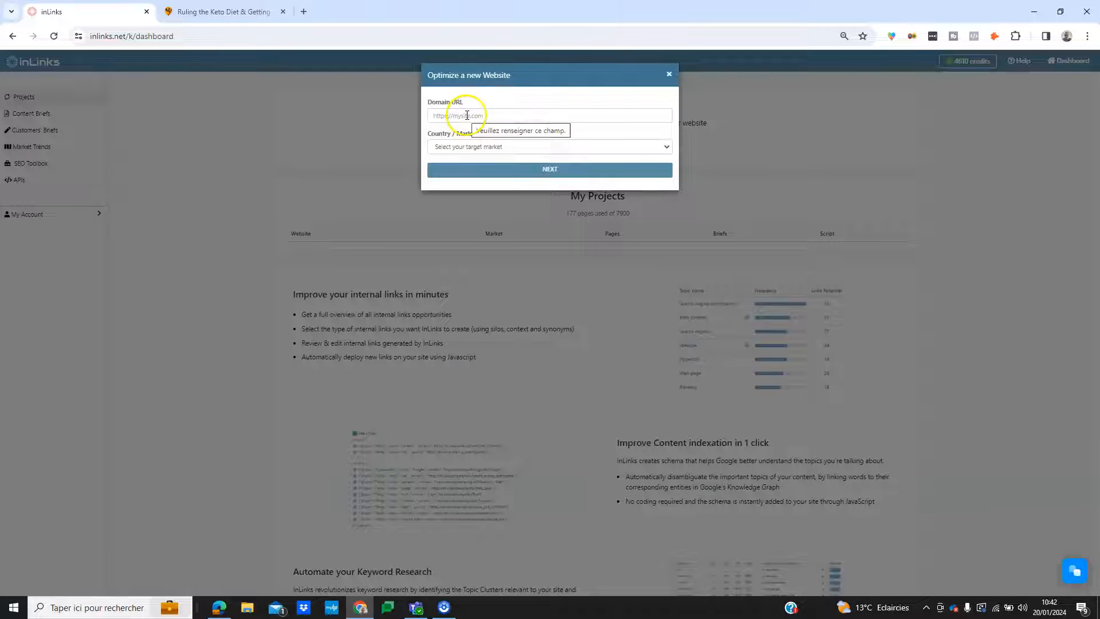
click(467, 115)
key(ctrl+v)
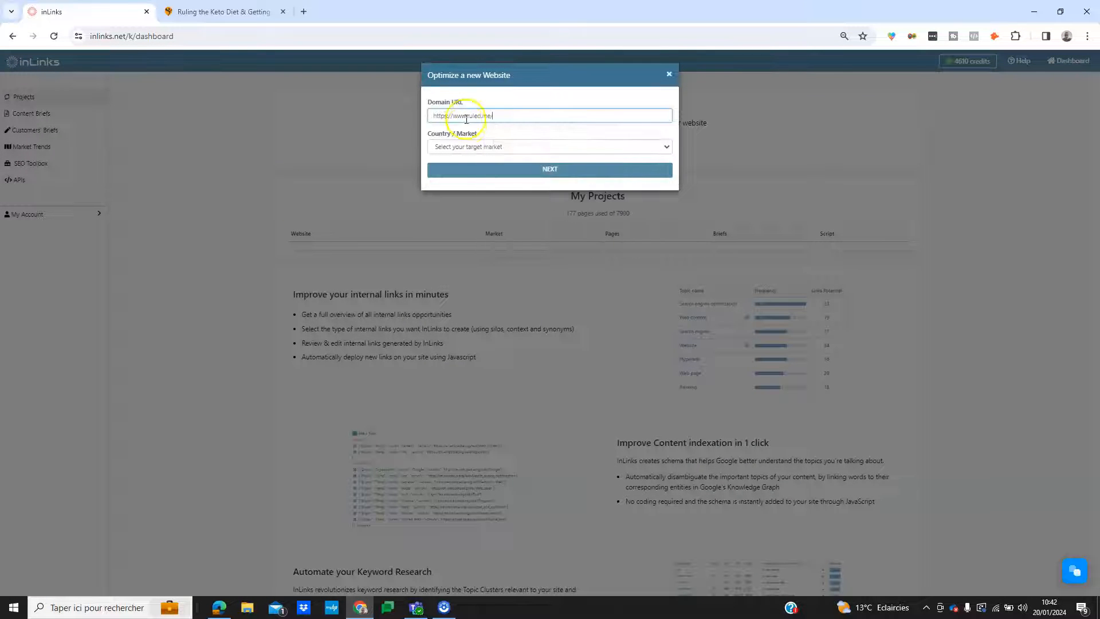
click(473, 147)
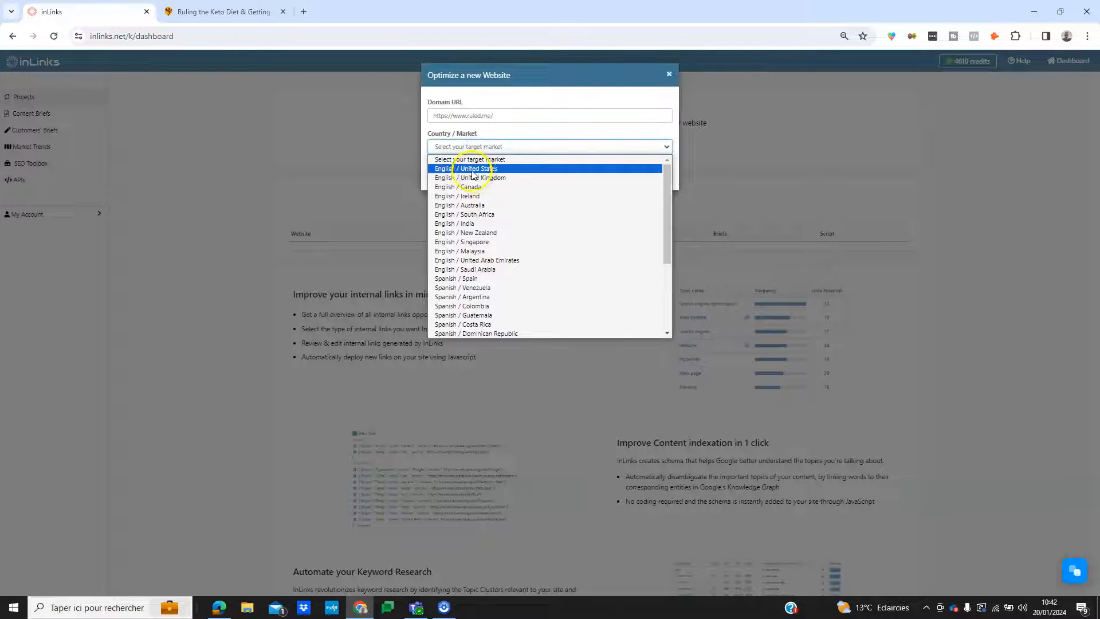
click(475, 168)
click(544, 168)
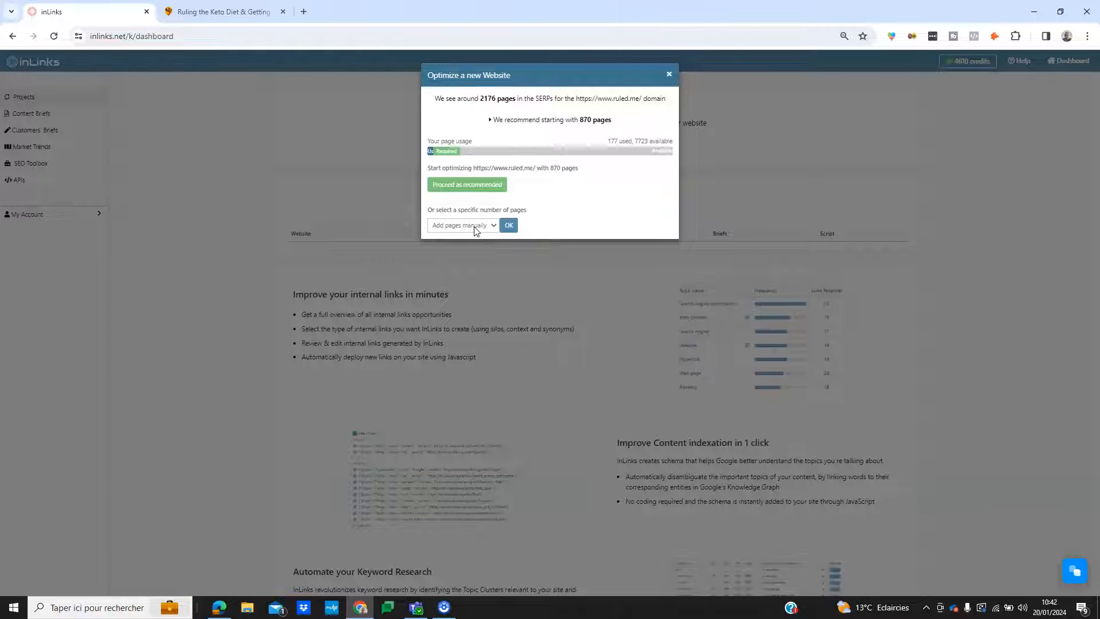
Step: Choose 100 pages for the ruled.me project and start it
click(475, 227)
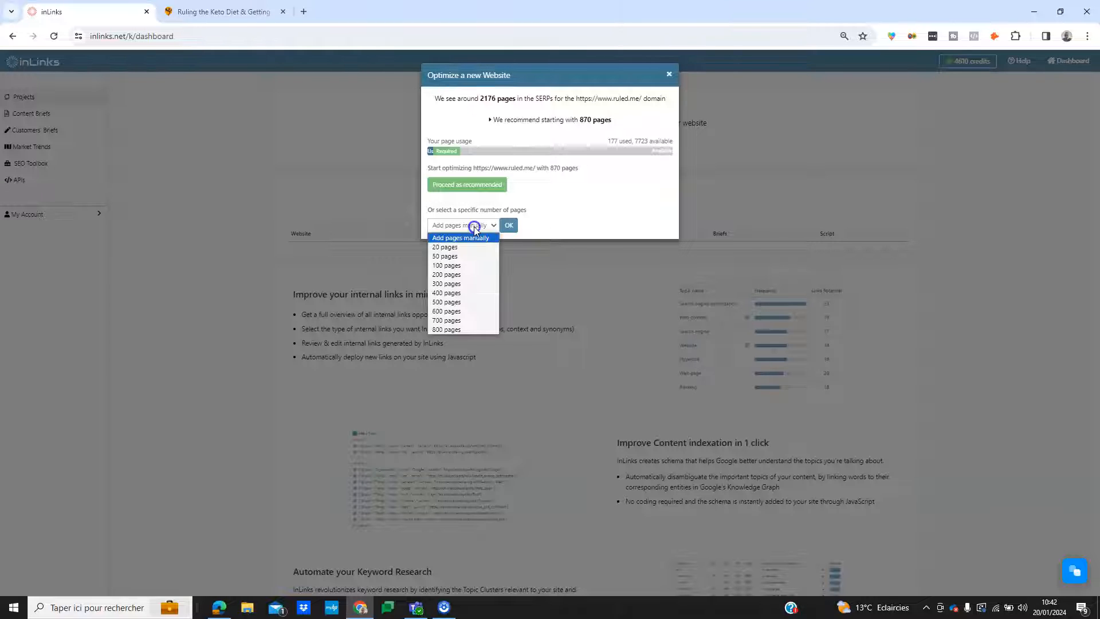
click(469, 266)
click(509, 225)
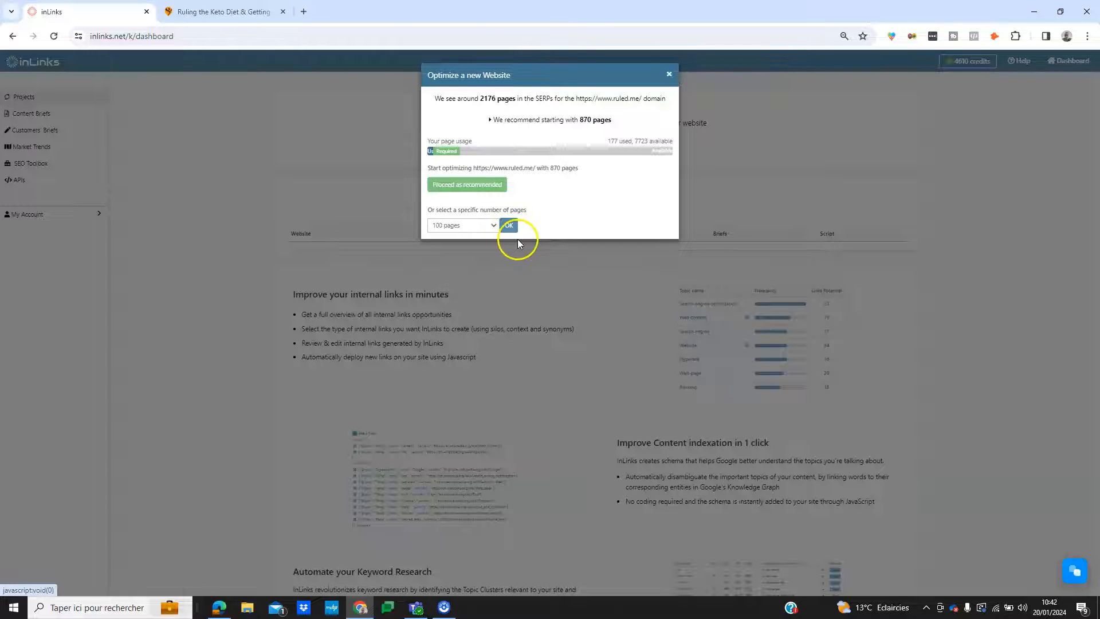
click(446, 185)
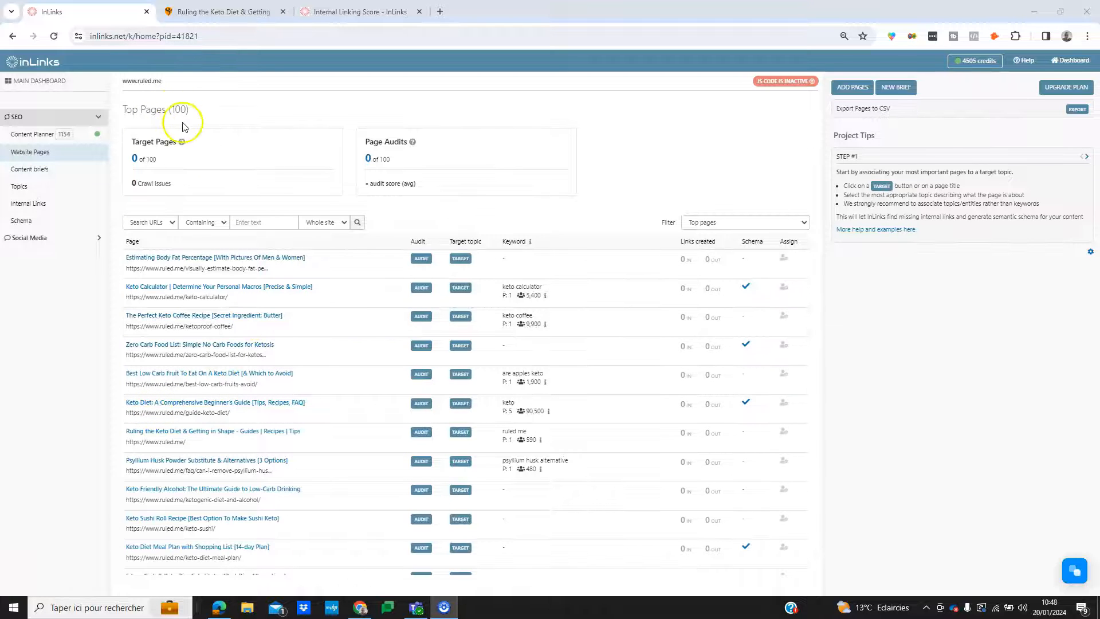
Step: Review the imported top pages and assign the target topic Calculator to the Keto Calculator page
scroll(223, 311, down, 1)
scroll(223, 311, down, 6)
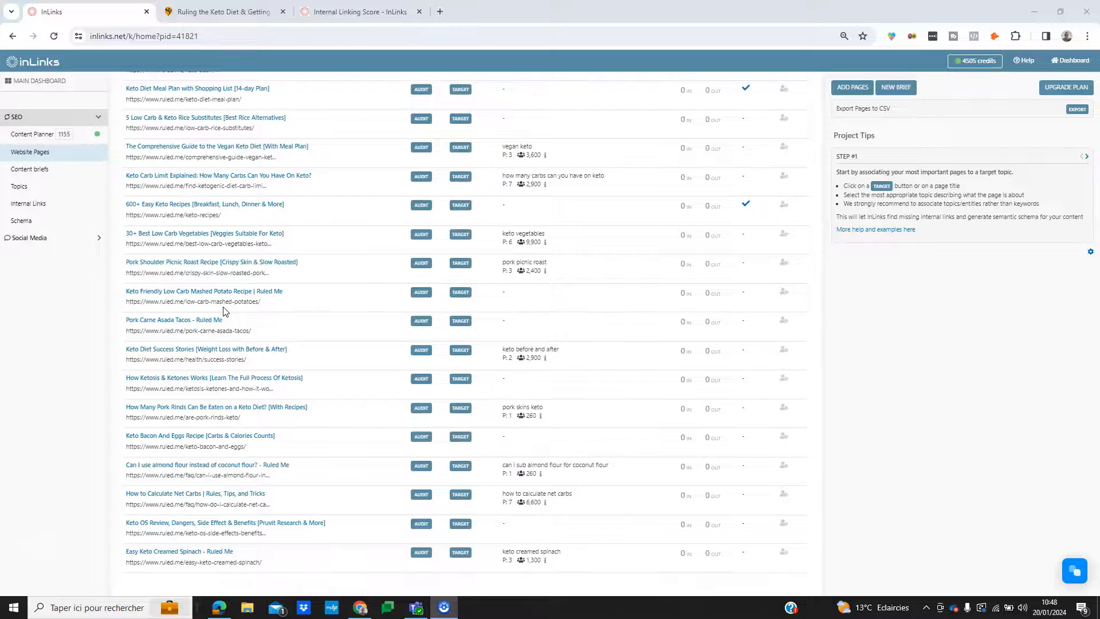
scroll(275, 311, up, 6)
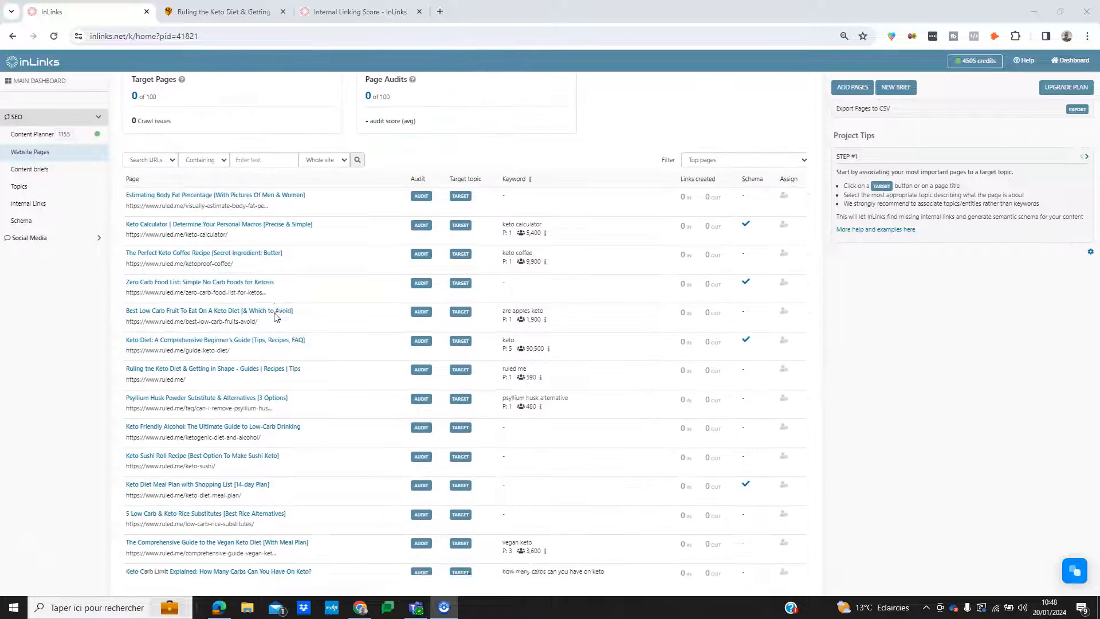
scroll(275, 316, up, 1)
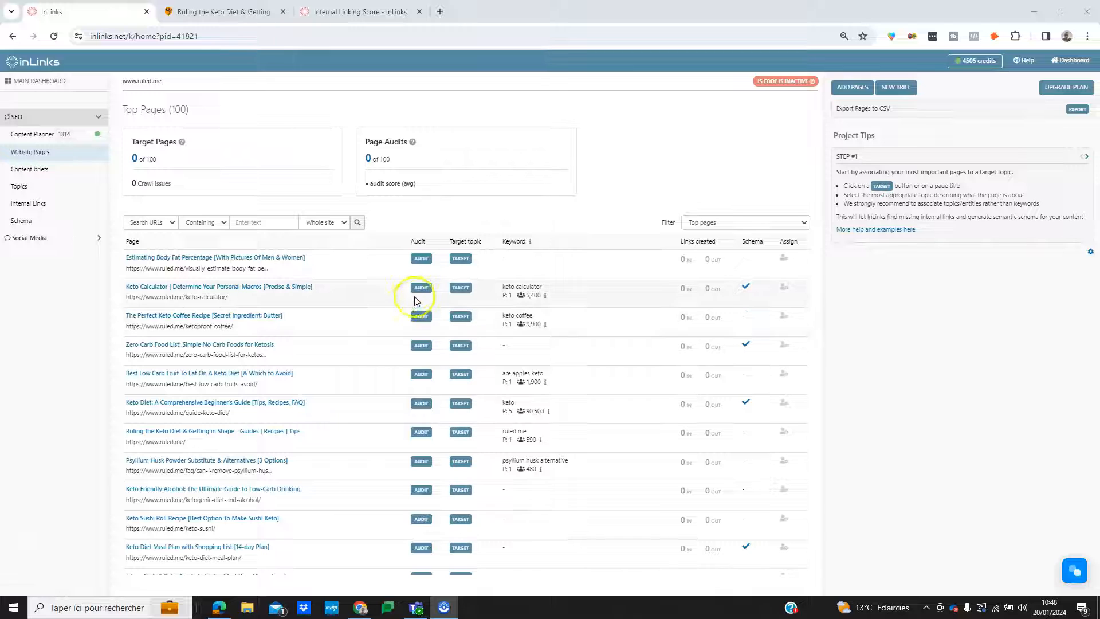
click(462, 290)
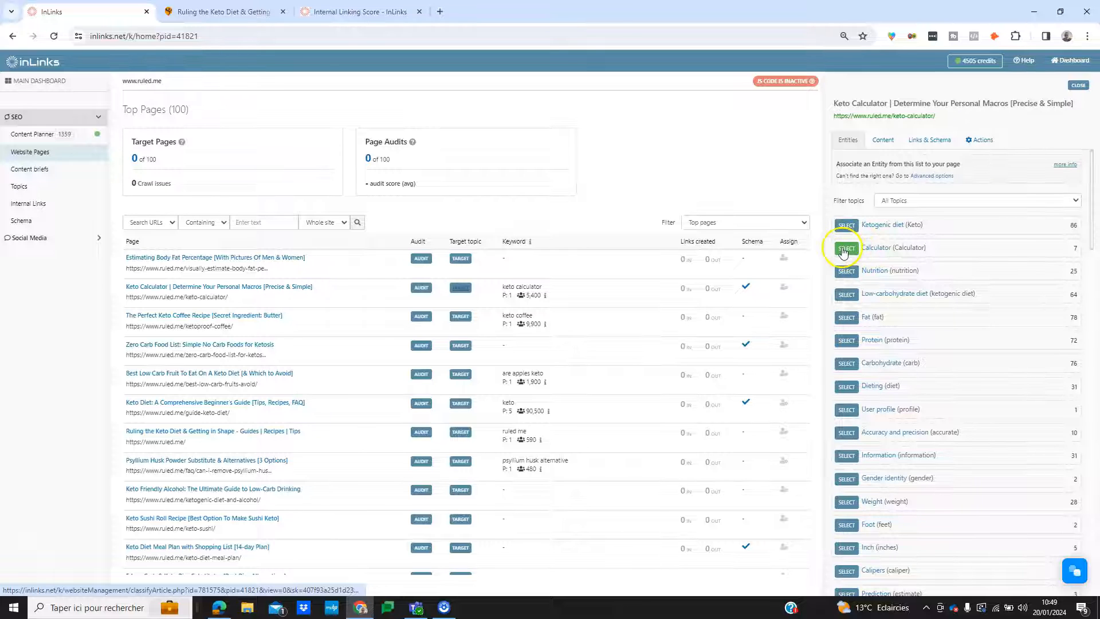
click(846, 250)
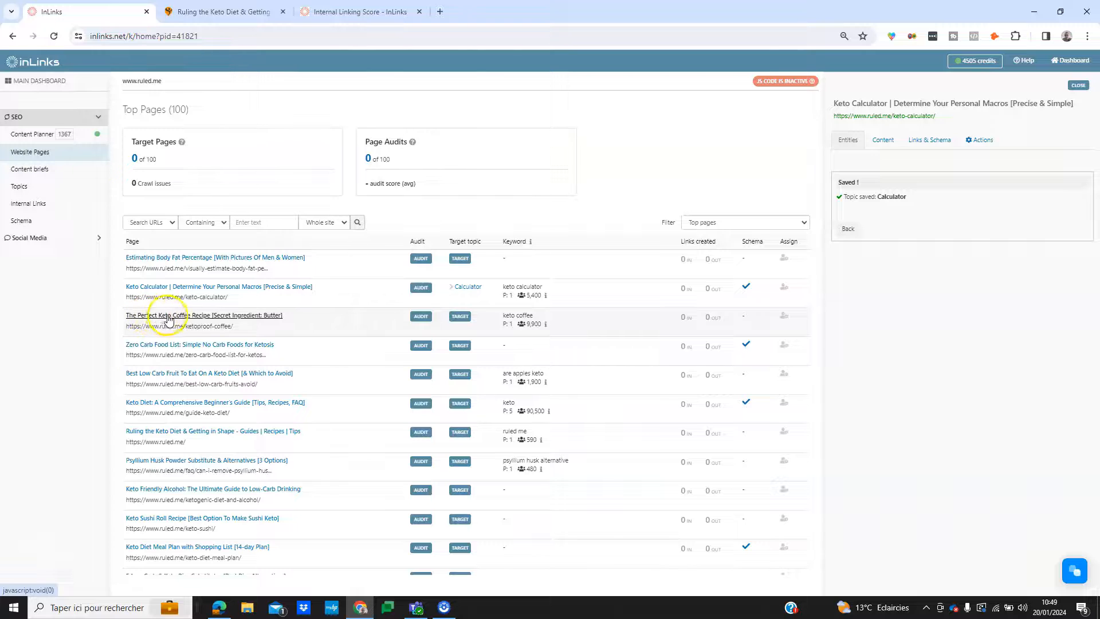
Step: Assign the target topics Coffee to The Perfect Keto Coffee Recipe page and Fruit to the Best Low Carb Fruit page
click(461, 317)
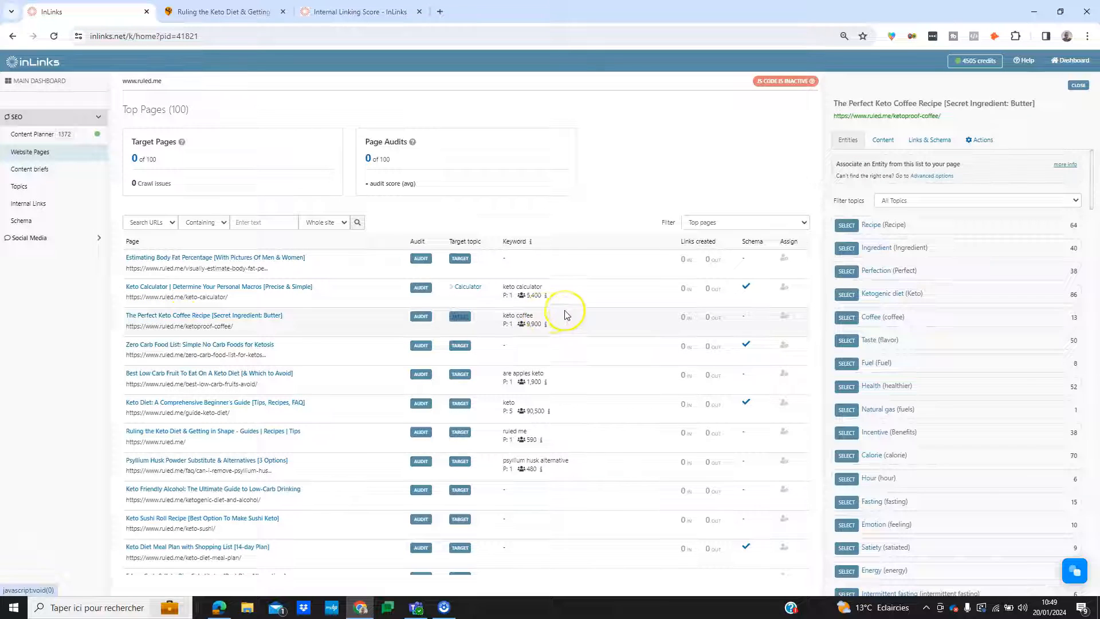
click(847, 318)
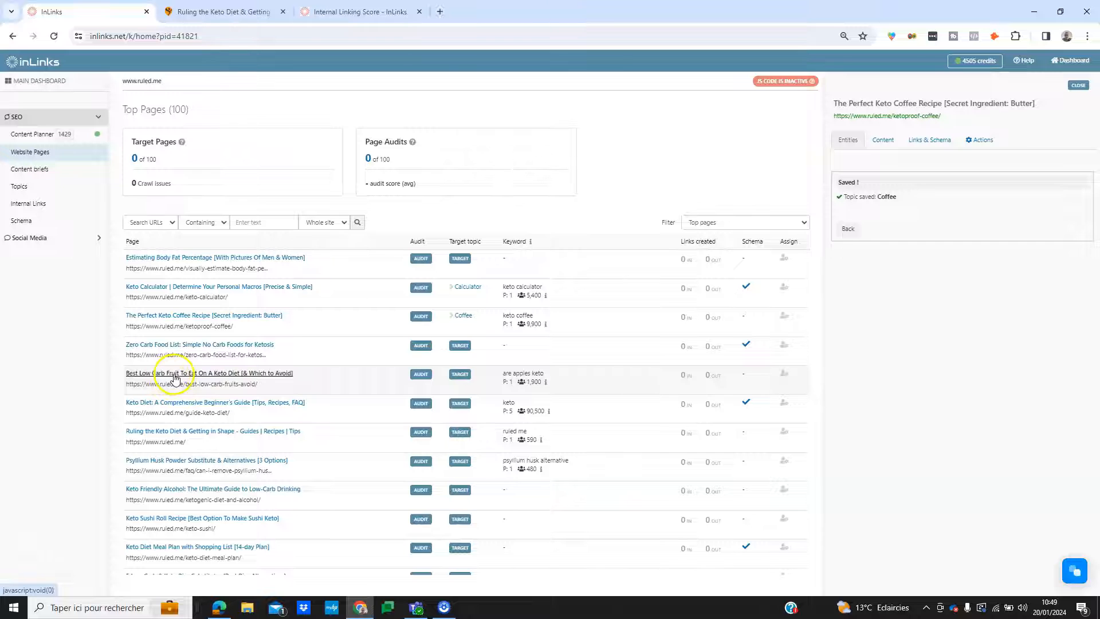
click(461, 375)
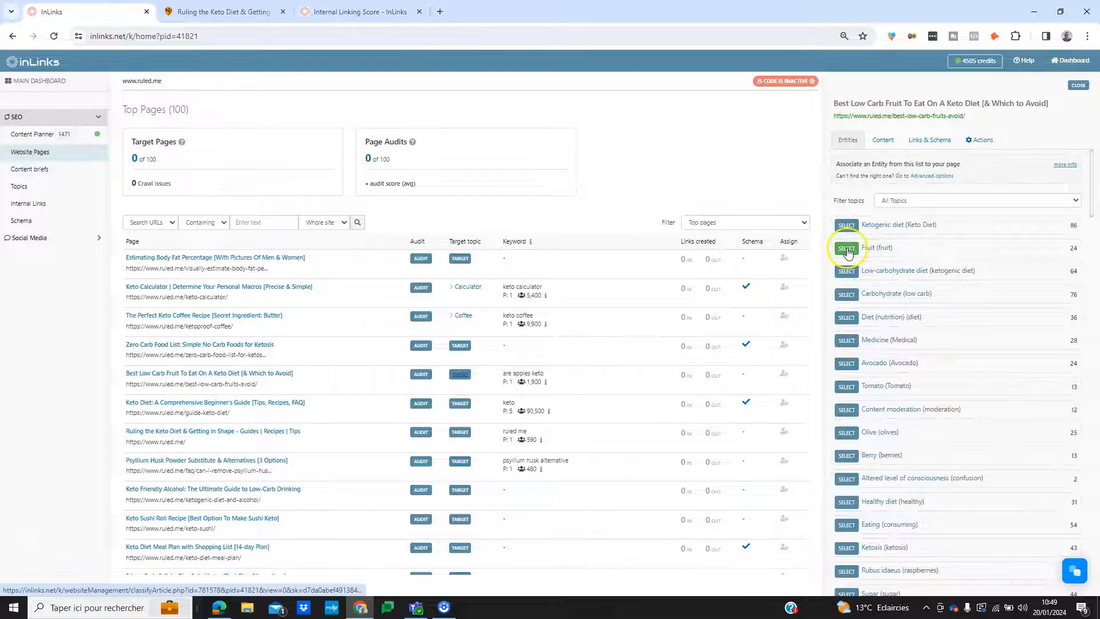
click(847, 250)
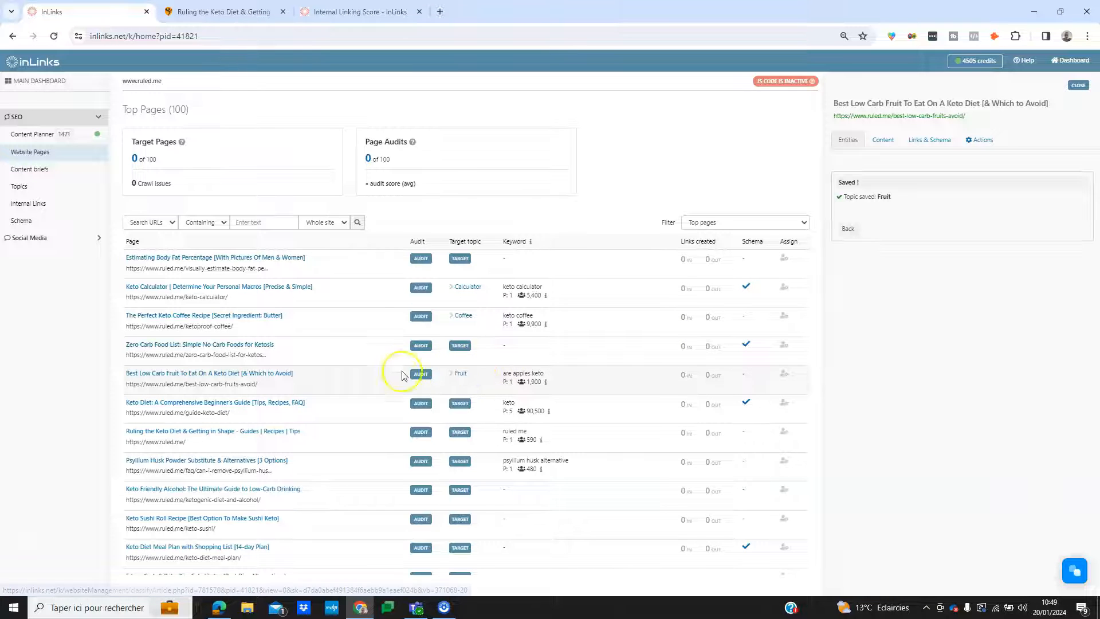
Step: Assign the target topics Alcoholic beverage to the Keto Friendly Alcohol page and Sushi to the Keto Sushi Roll Recipe page
scroll(396, 369, down, 2)
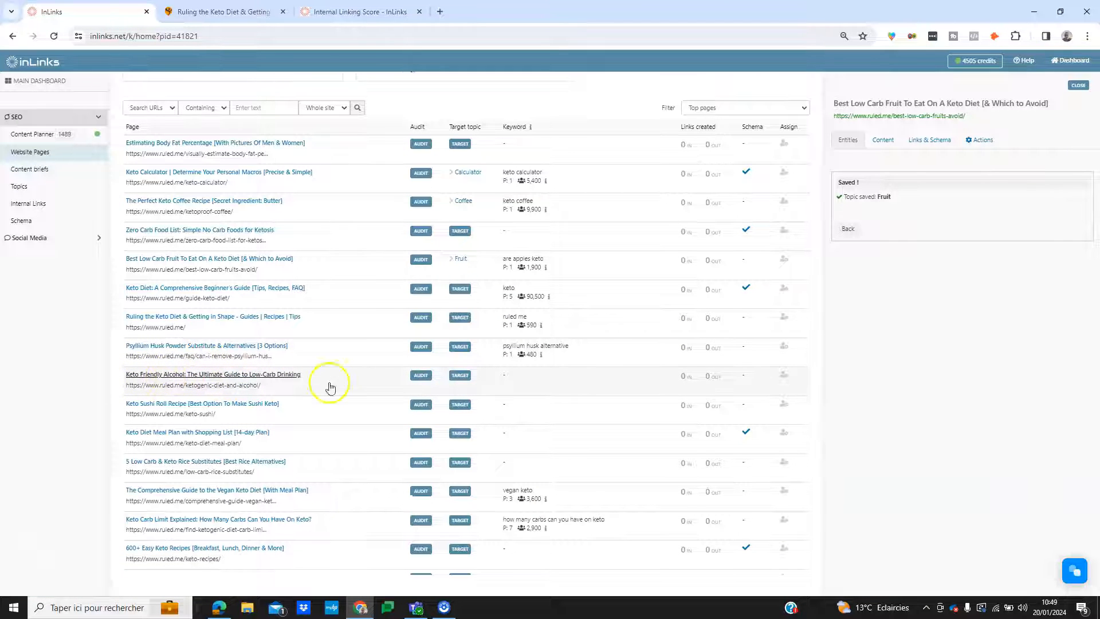
click(459, 375)
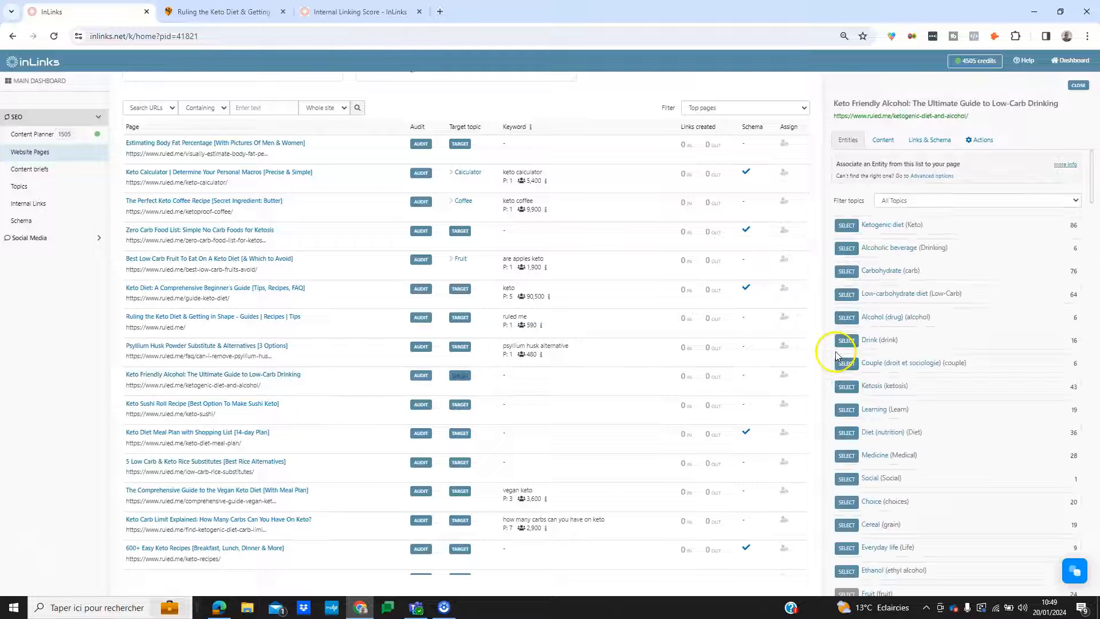
click(846, 250)
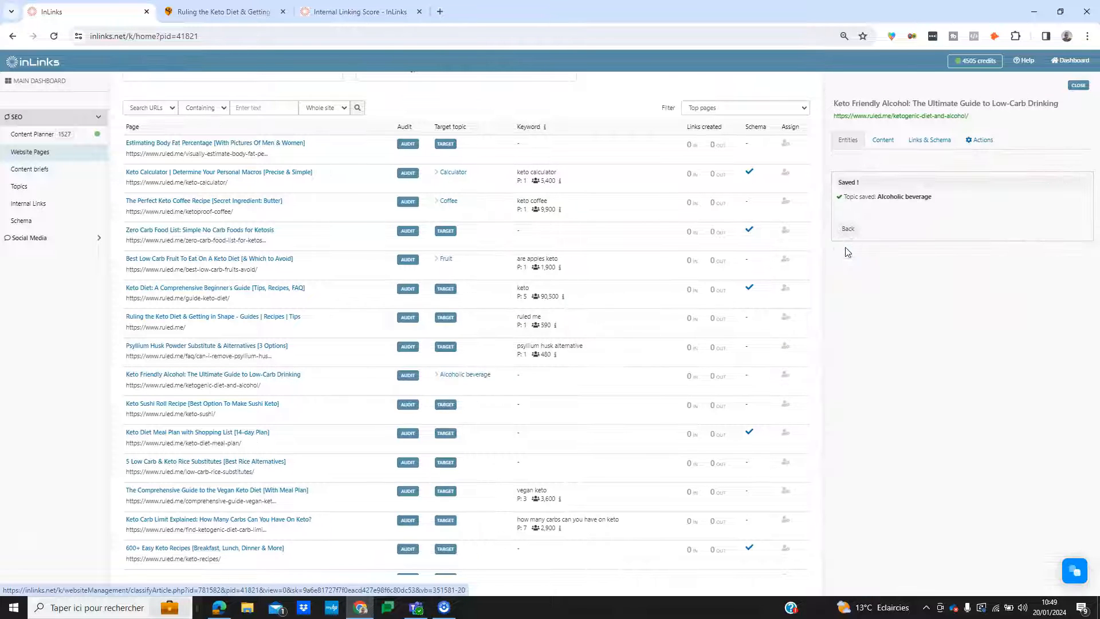
scroll(286, 381, down, 1)
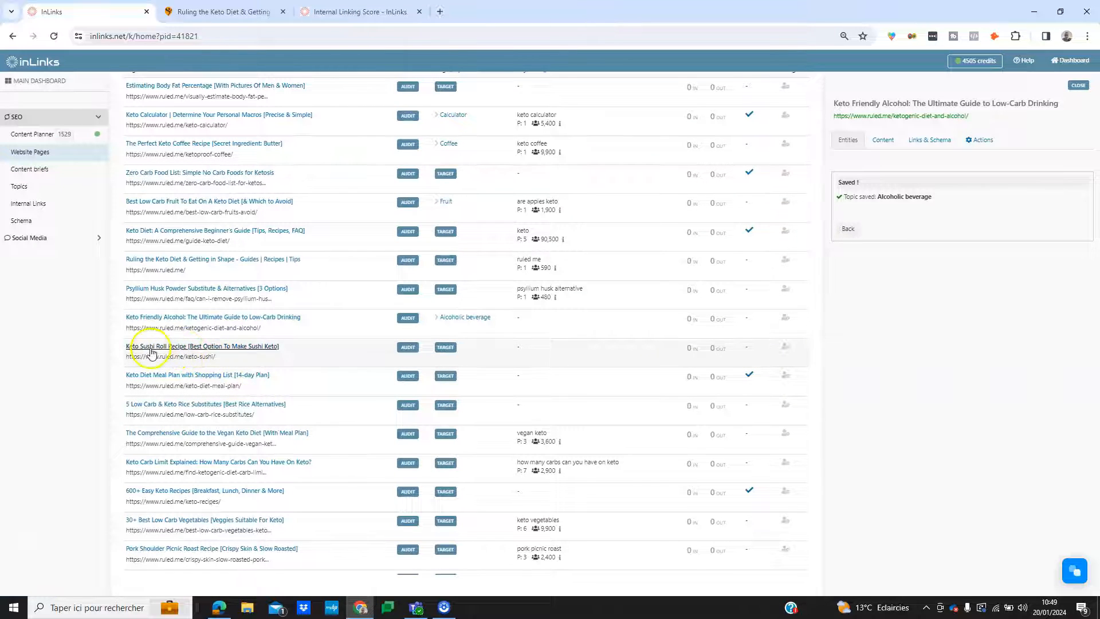
click(445, 347)
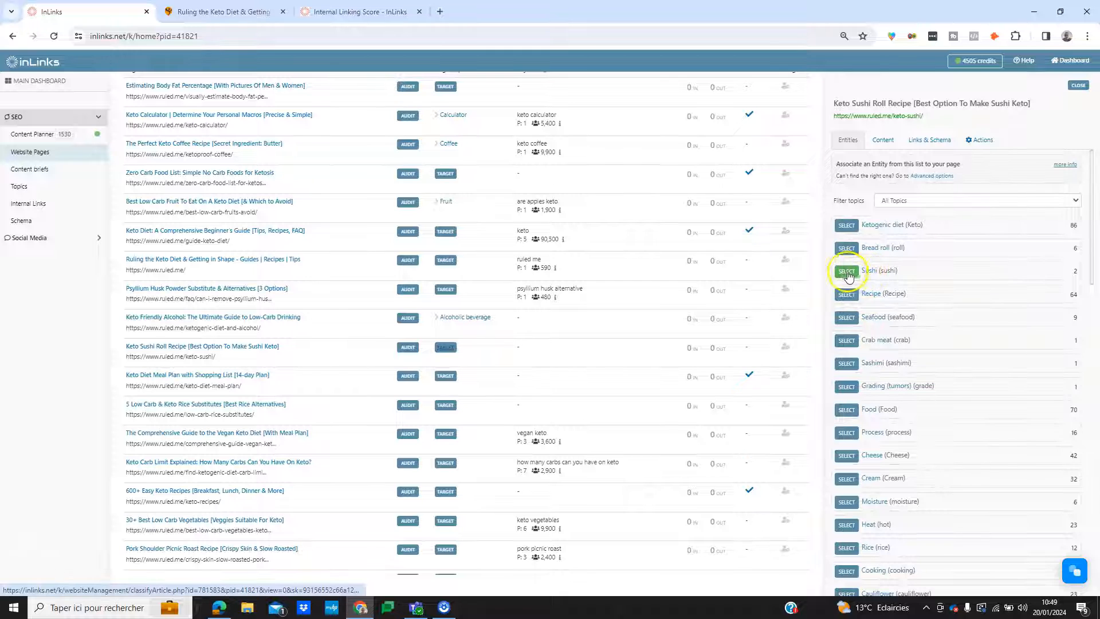
click(847, 272)
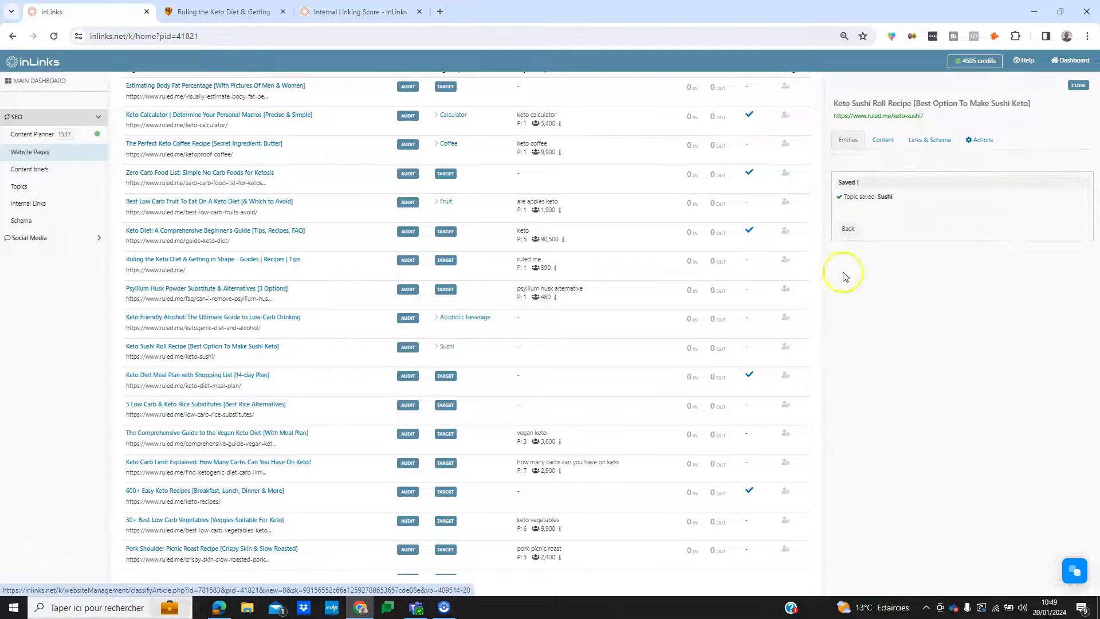
scroll(339, 378, down, 1)
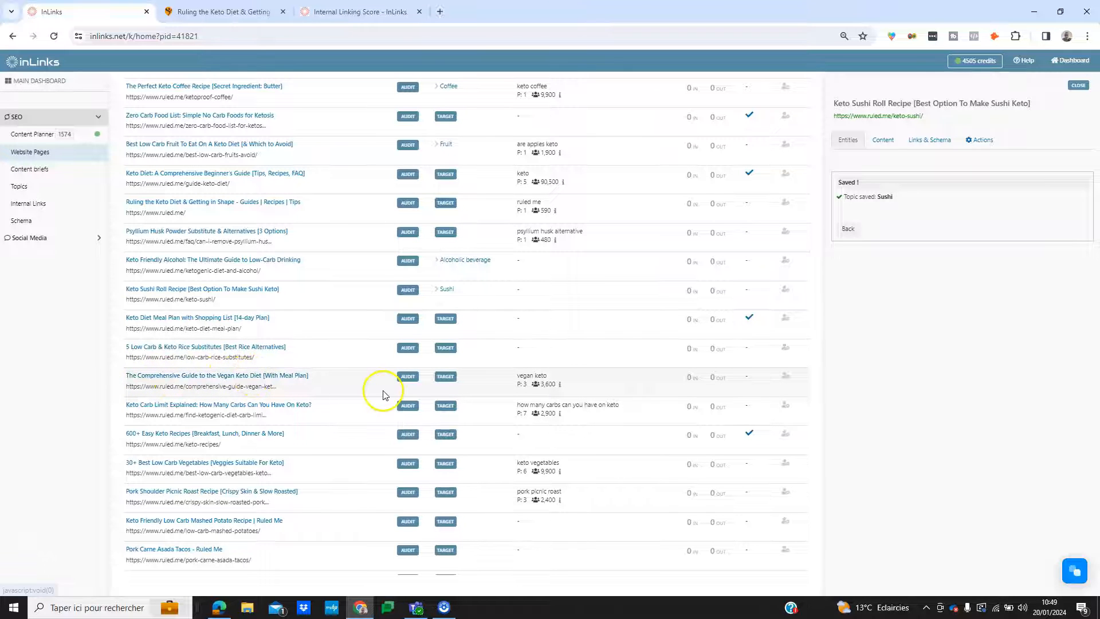
Step: Assign the target topic Veganism to The Comprehensive Guide to the Vegan Keto Diet page
click(450, 376)
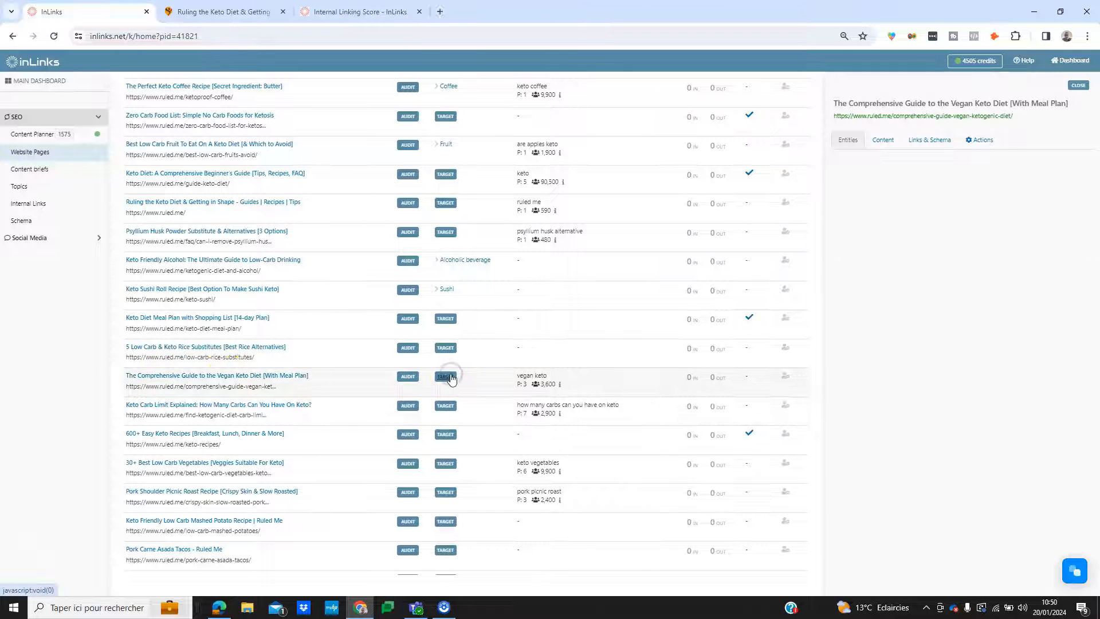
click(848, 229)
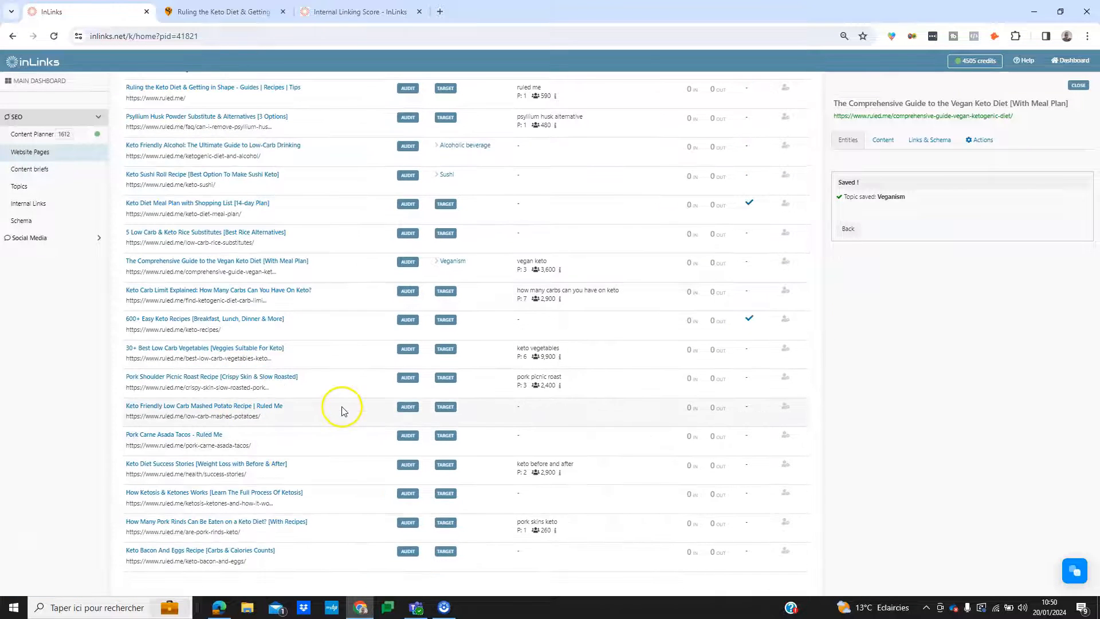
scroll(342, 411, up, 1)
scroll(342, 411, up, 2)
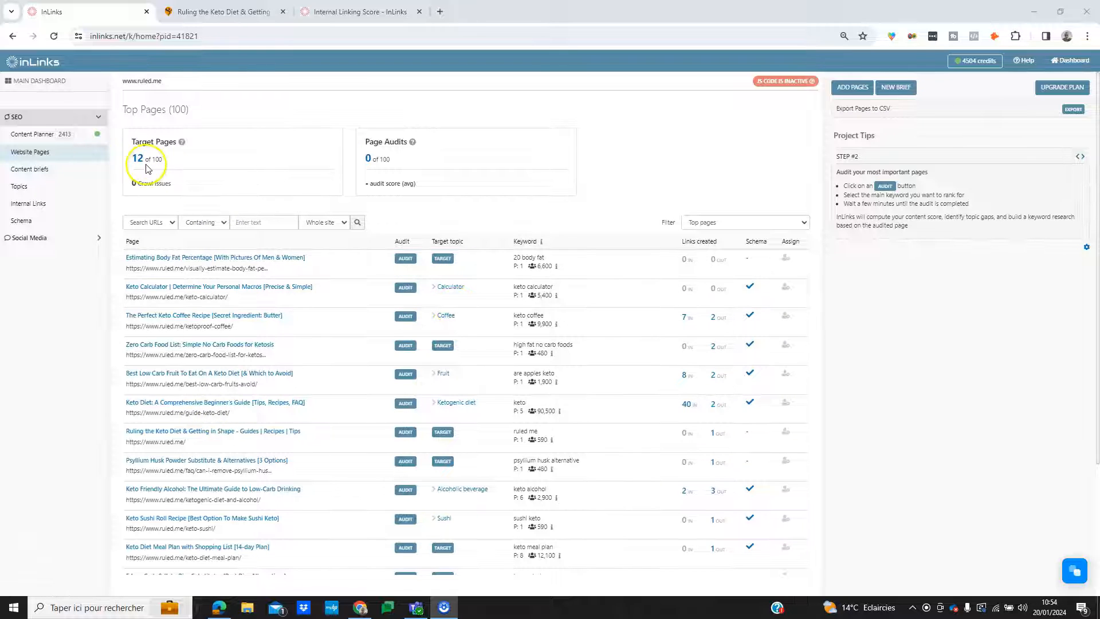
Step: Filter the website pages by Target pages and review their associated topics and created links
scroll(300, 365, down, 1)
scroll(303, 367, up, 1)
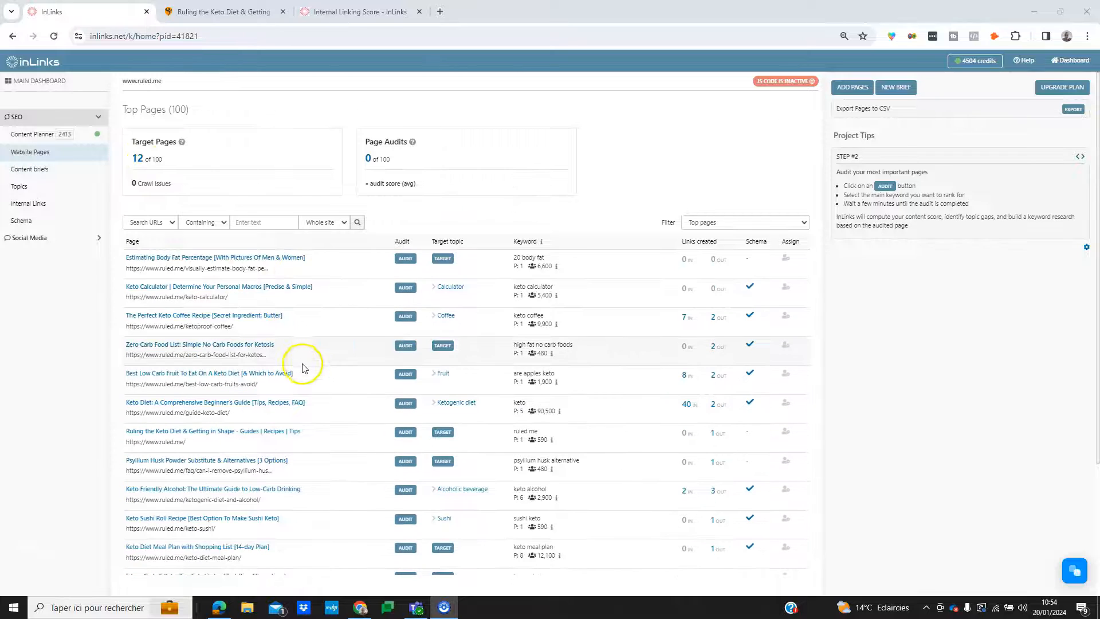
click(715, 223)
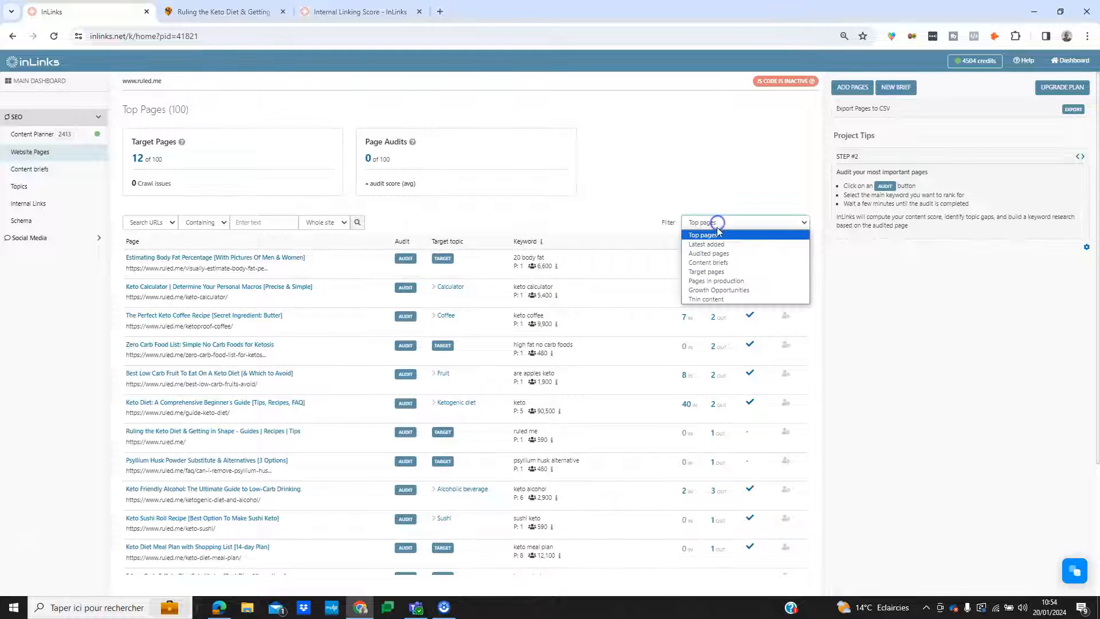
click(706, 273)
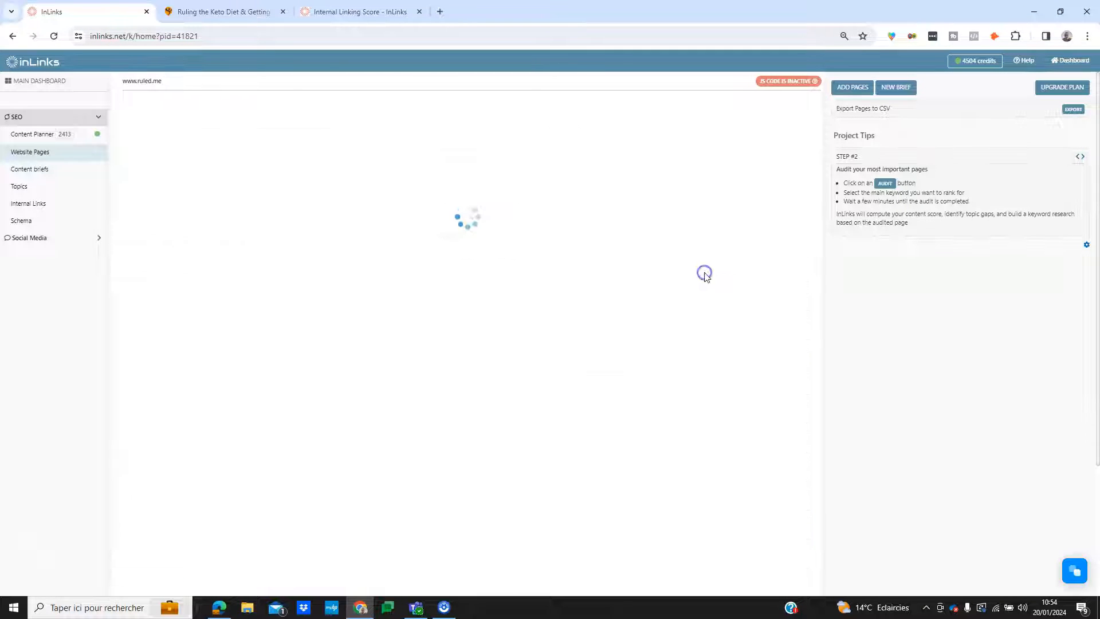
scroll(316, 287, down, 1)
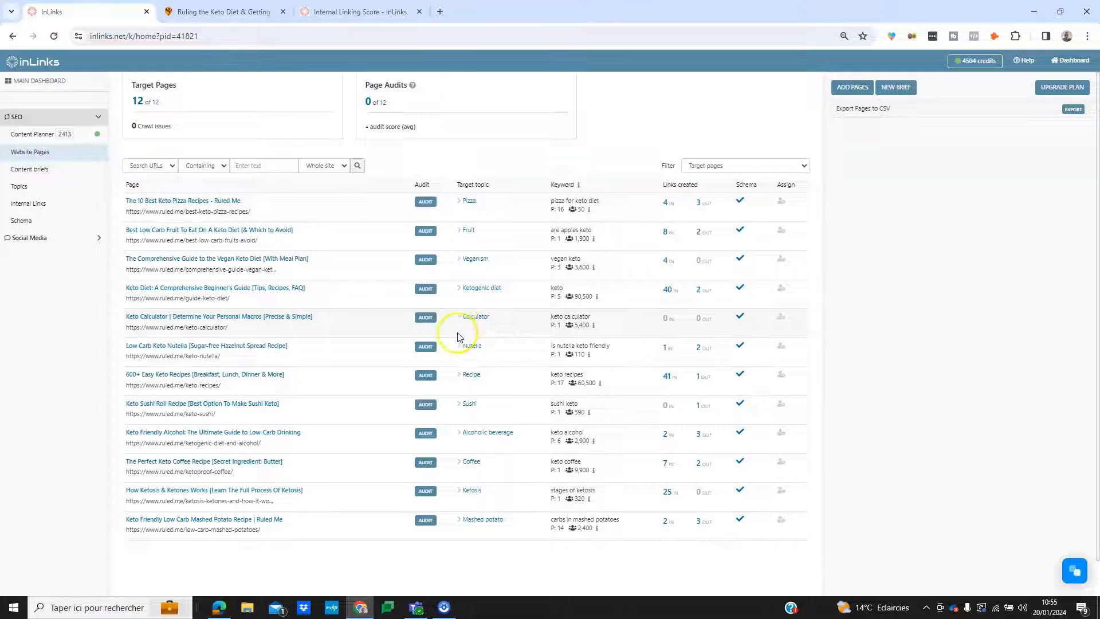
scroll(430, 343, up, 1)
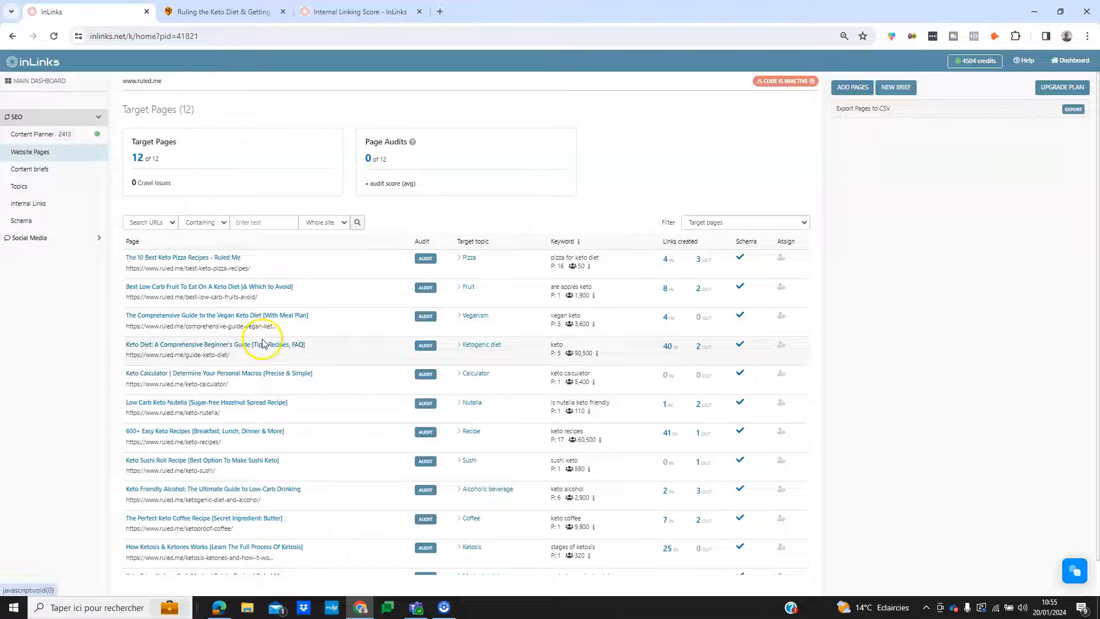
Step: Open the project's internal links overview and read how the Internal Linking Score is calculated in the help article
click(46, 205)
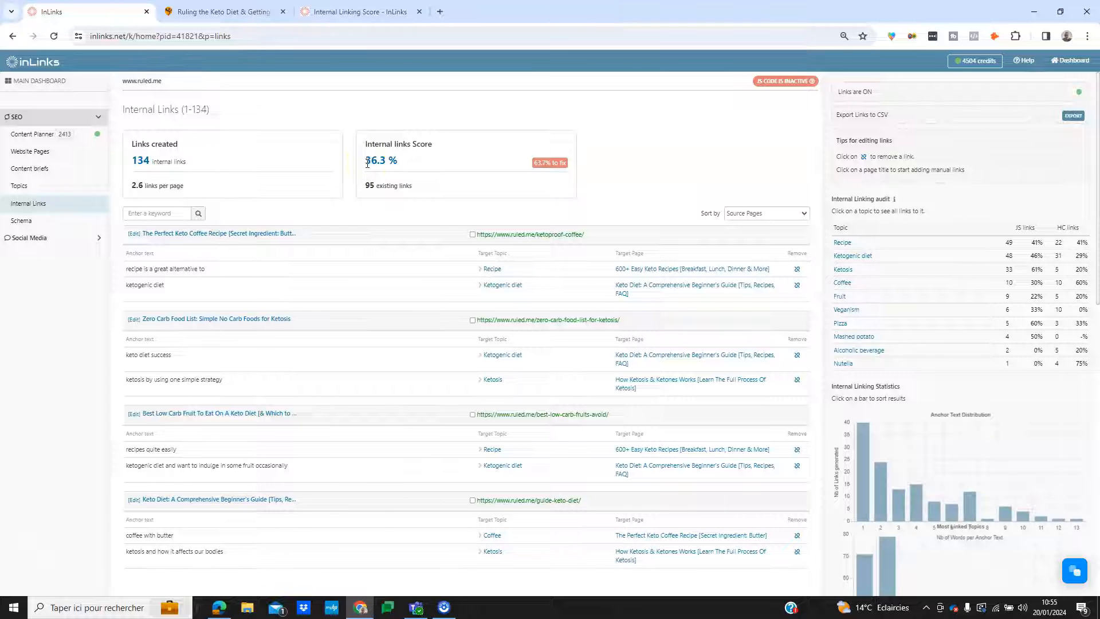
click(353, 12)
scroll(256, 307, up, 5)
scroll(256, 304, up, 4)
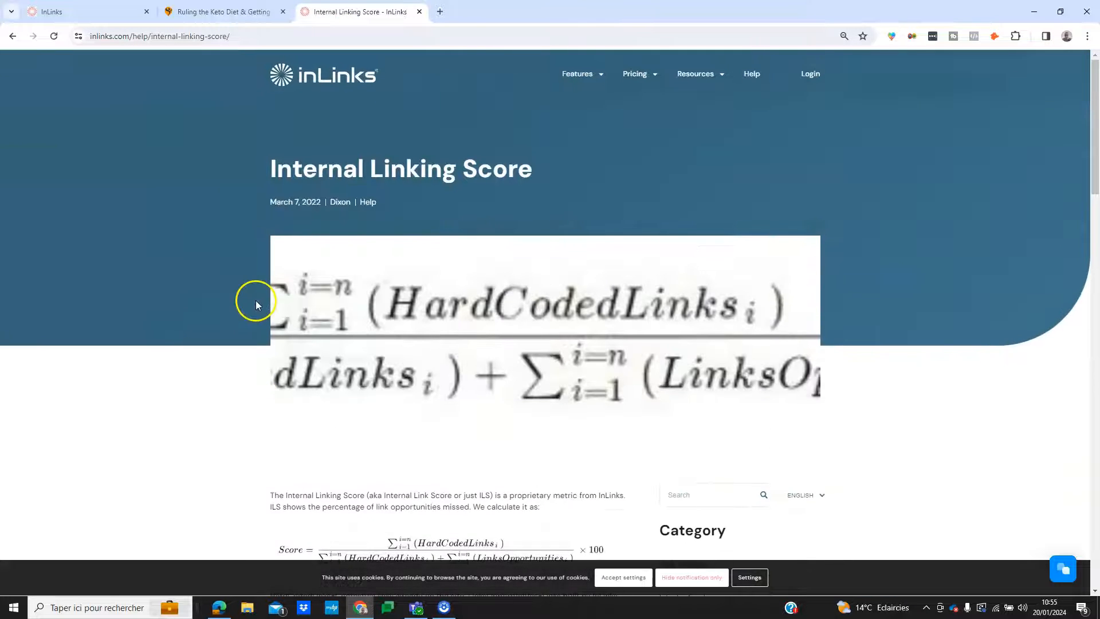
scroll(214, 301, down, 5)
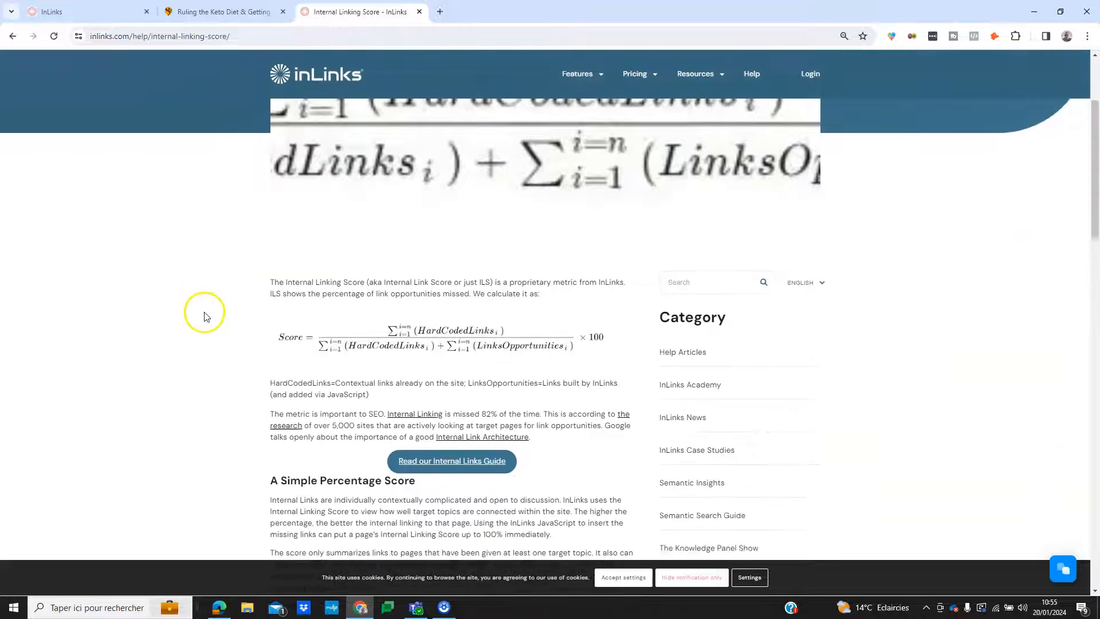
scroll(206, 312, up, 5)
scroll(204, 311, down, 6)
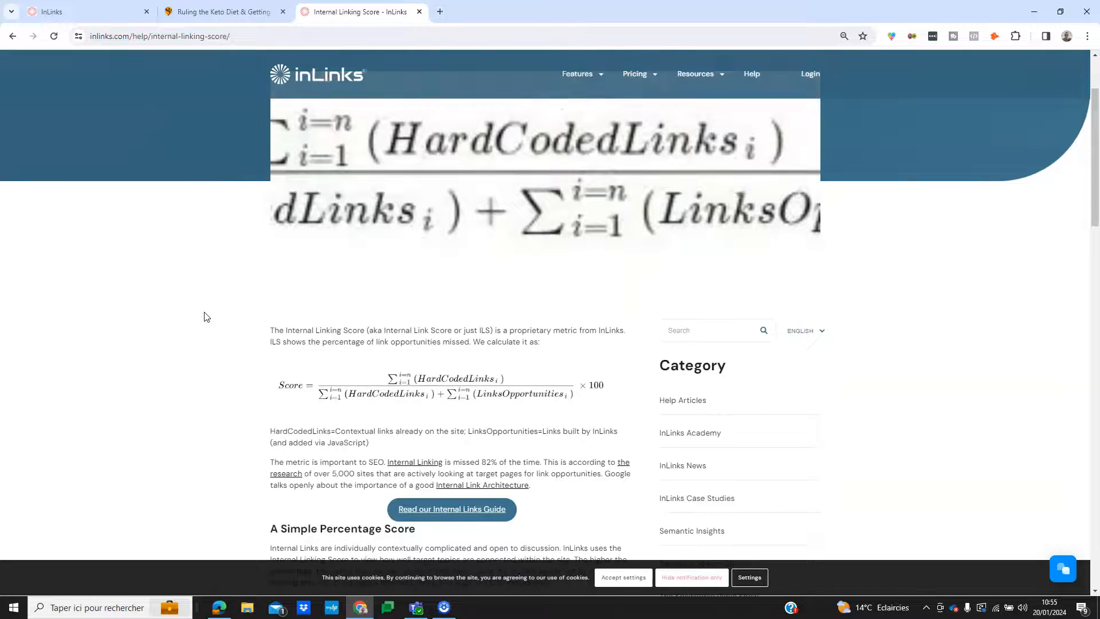
scroll(204, 311, down, 3)
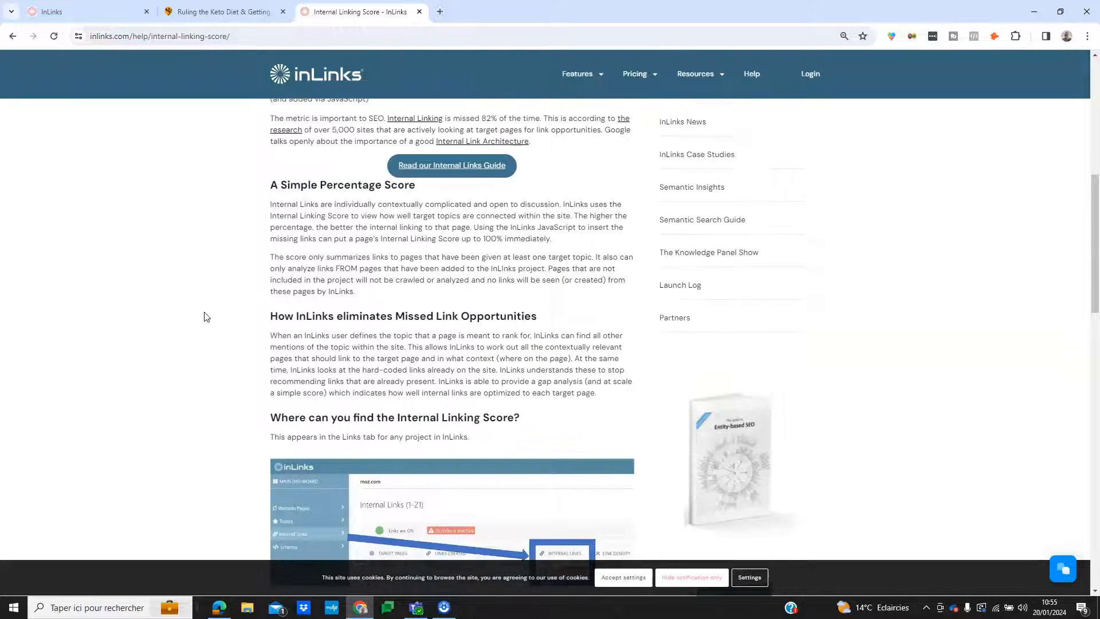
scroll(204, 312, up, 8)
scroll(205, 317, down, 4)
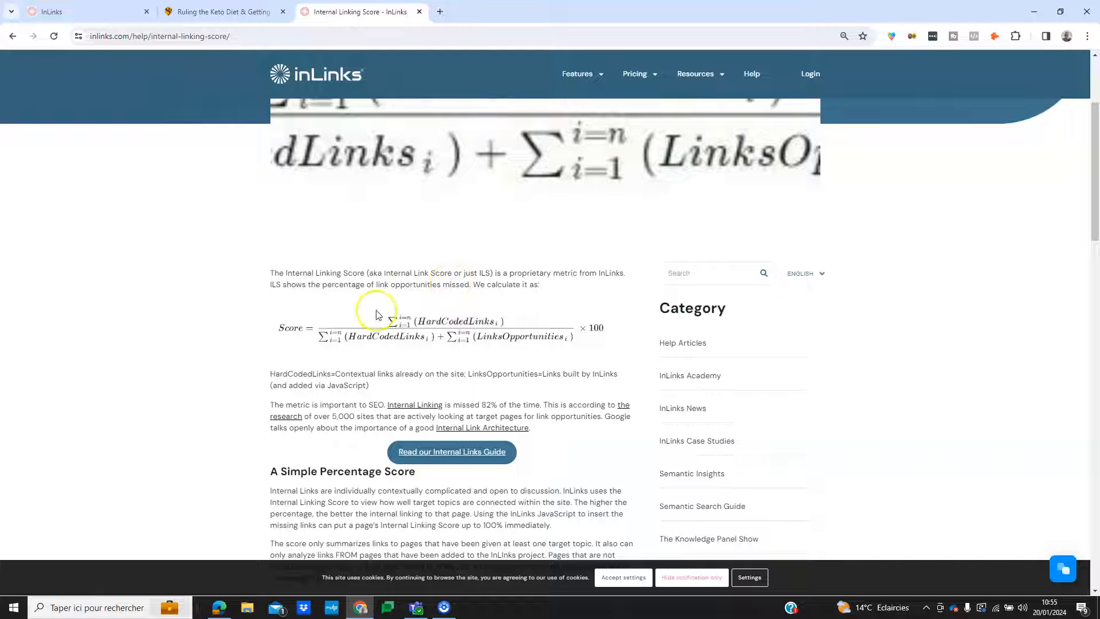
Step: Return to the project and inspect the existing hard-coded links for the Ketosis topic
click(88, 11)
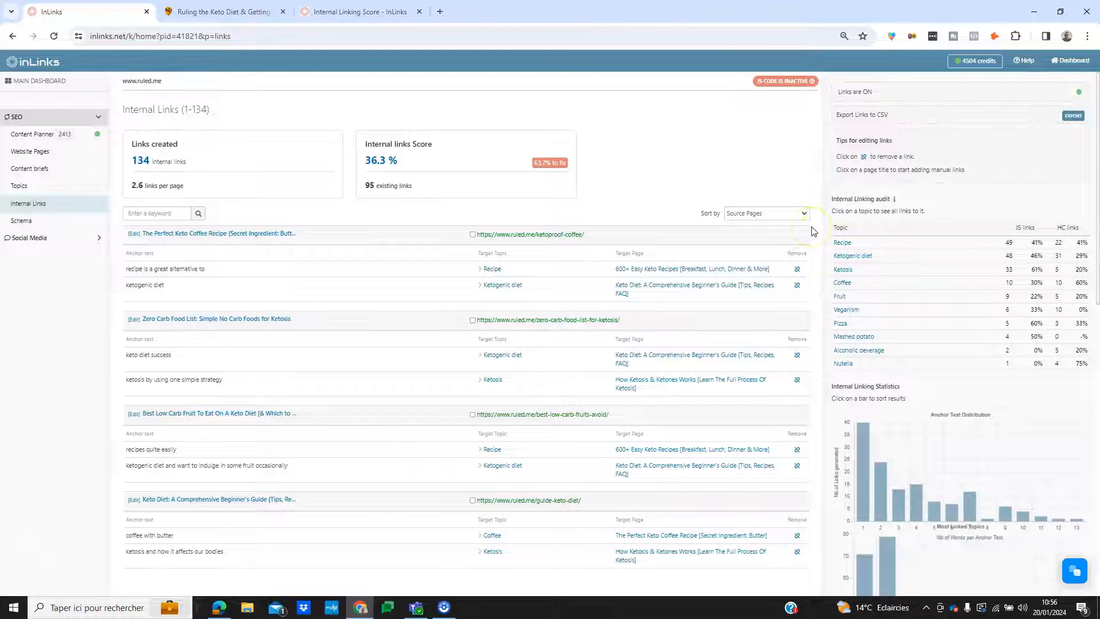
click(843, 270)
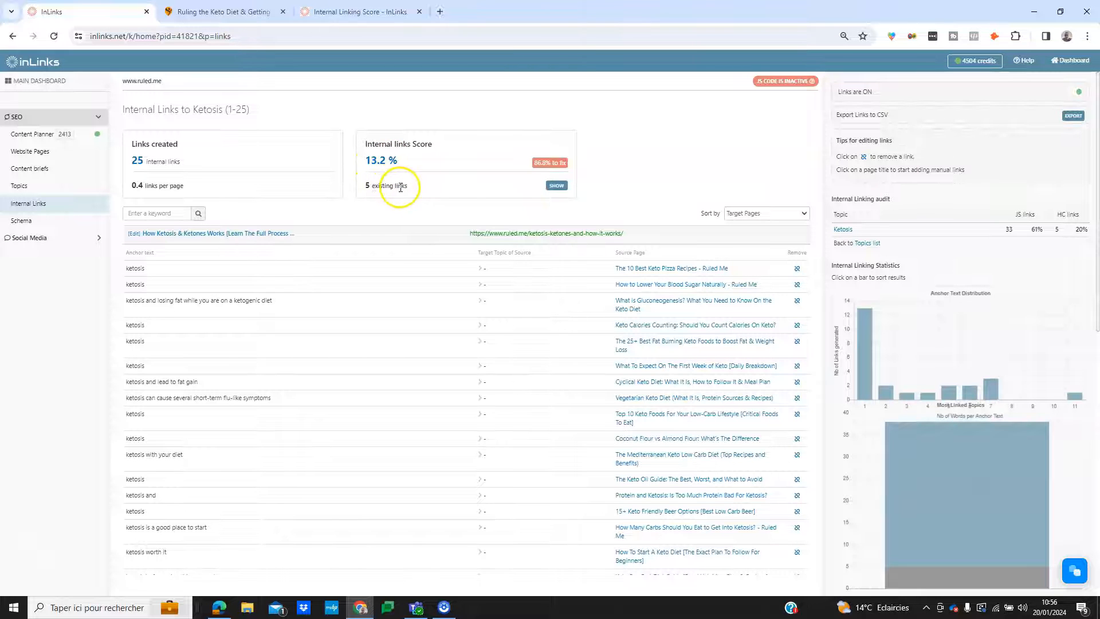
click(557, 186)
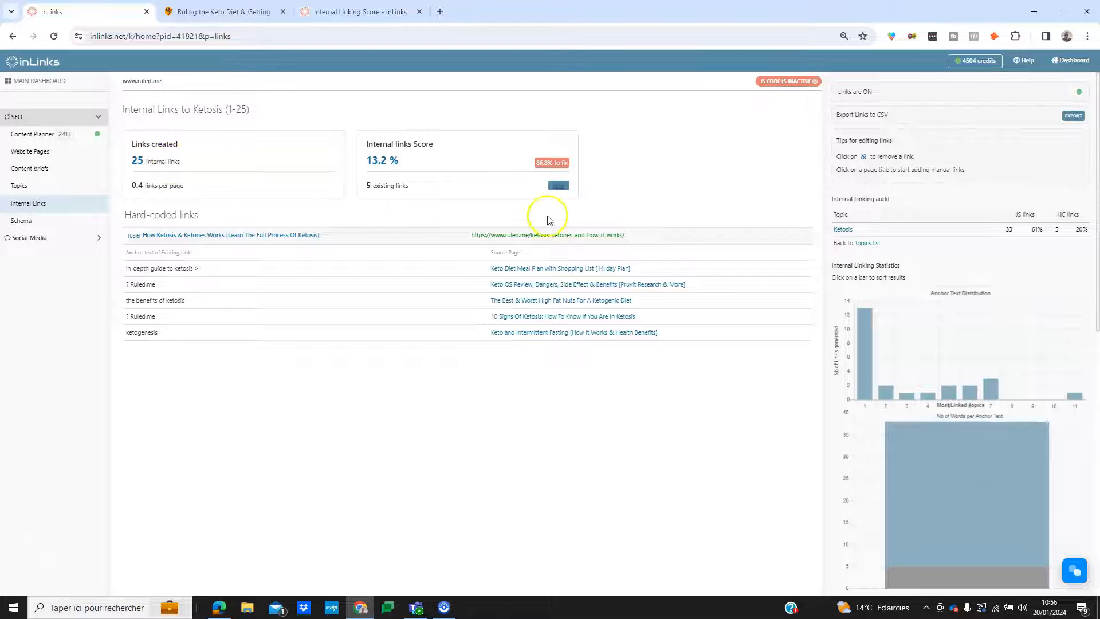
click(868, 243)
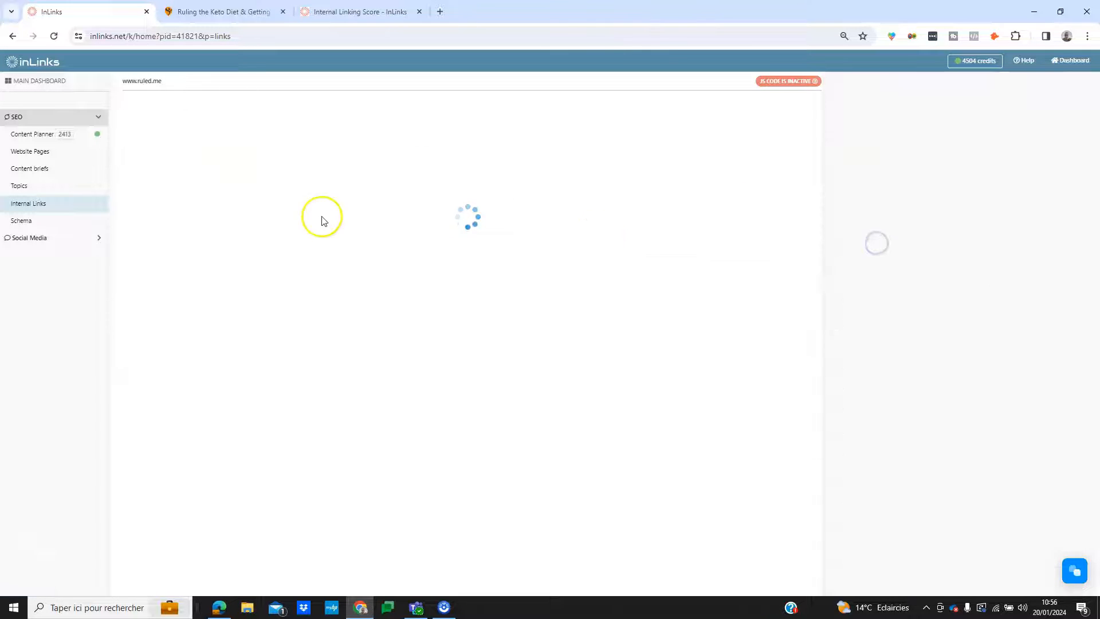
Step: Examine the anchor texts and source pages of the internal links created for the Ketosis topic
click(844, 269)
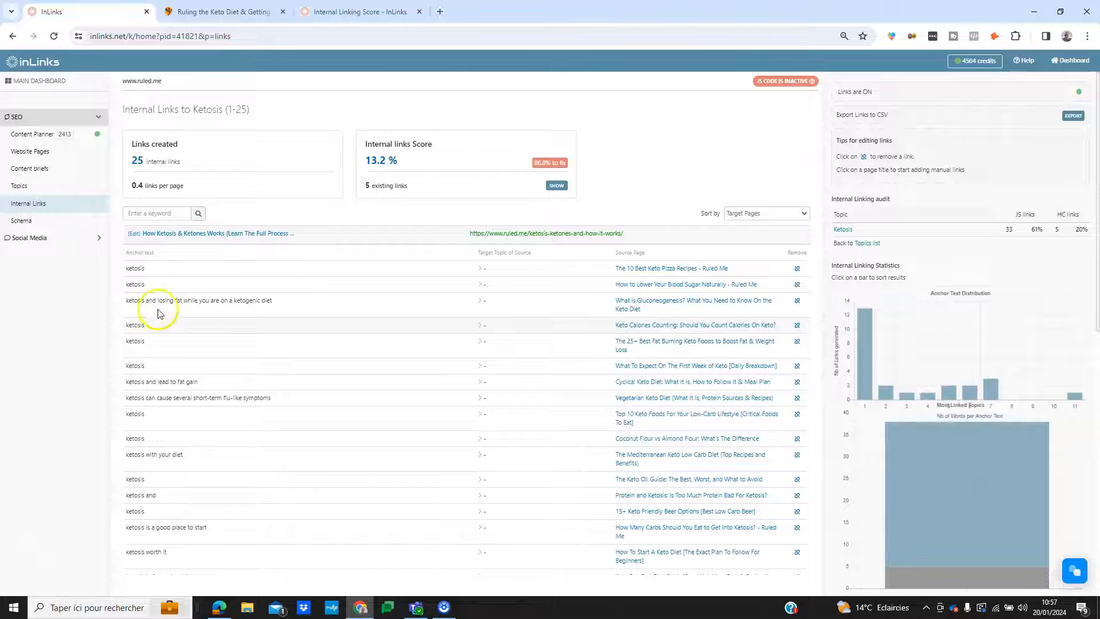
scroll(203, 358, down, 3)
scroll(205, 362, up, 2)
scroll(200, 355, down, 1)
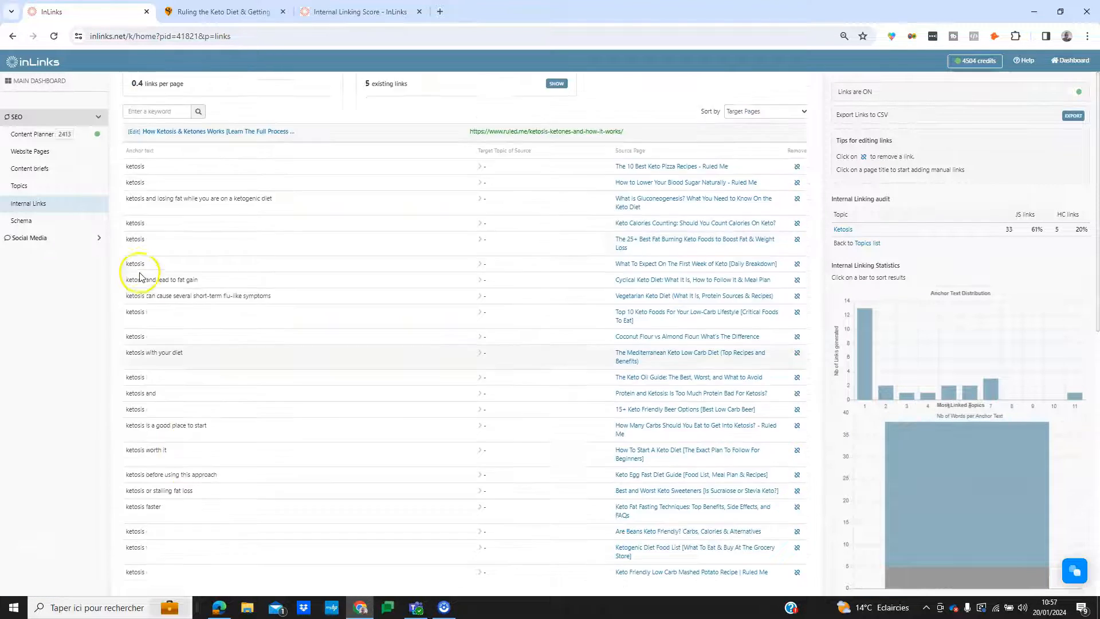
scroll(139, 277, up, 2)
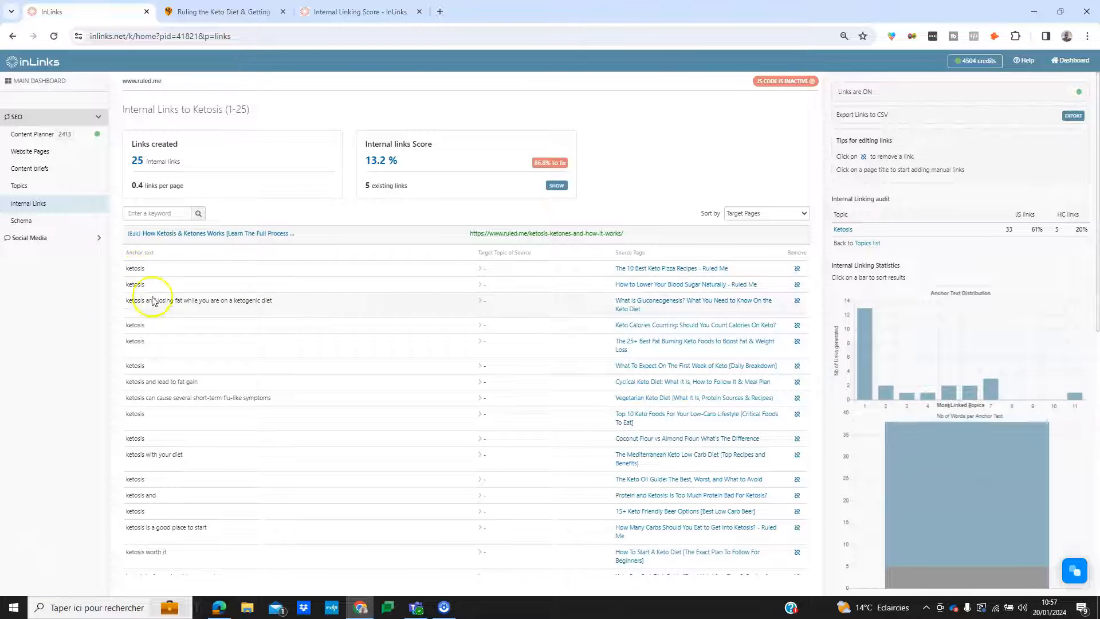
scroll(204, 331, down, 1)
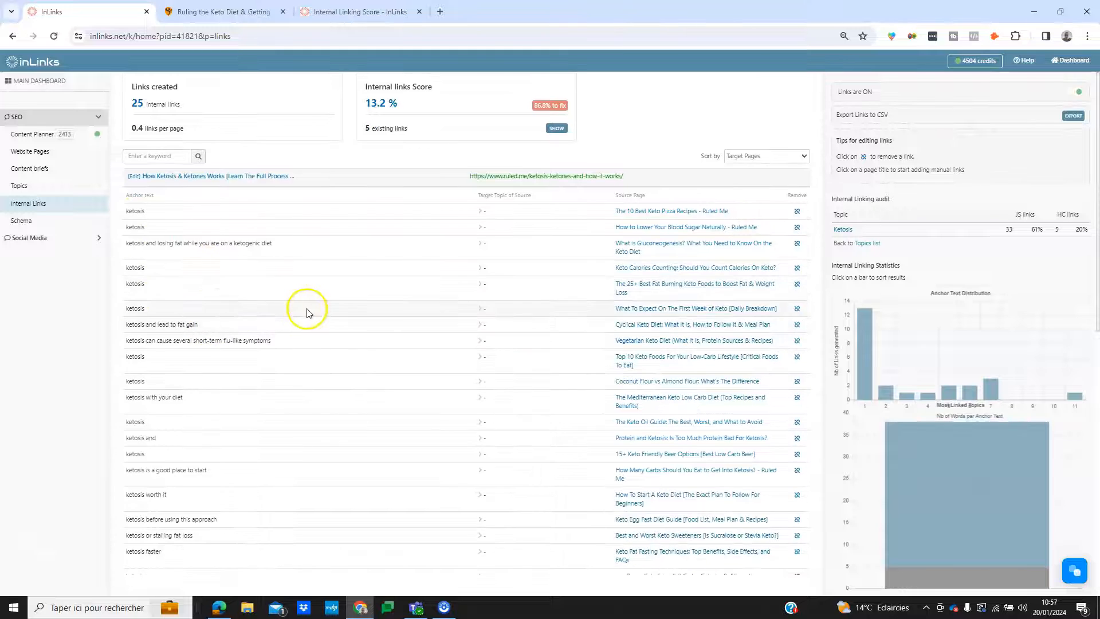
scroll(304, 306, down, 2)
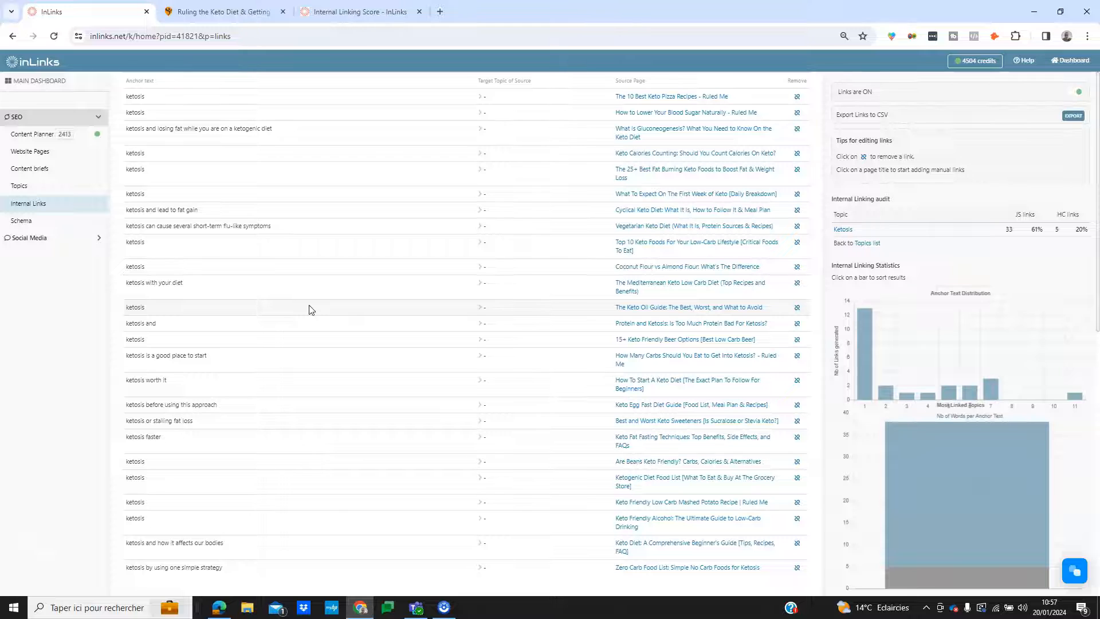
scroll(308, 310, up, 3)
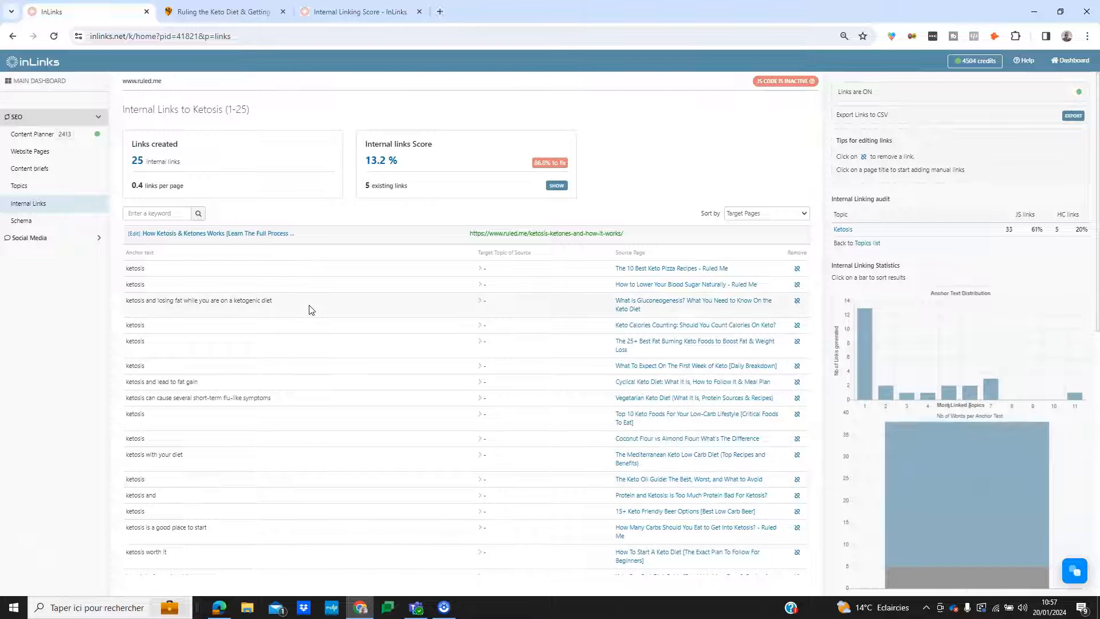
Step: Go back to the full internal links overview and inspect the existing hard-coded links for the Coffee topic
click(48, 206)
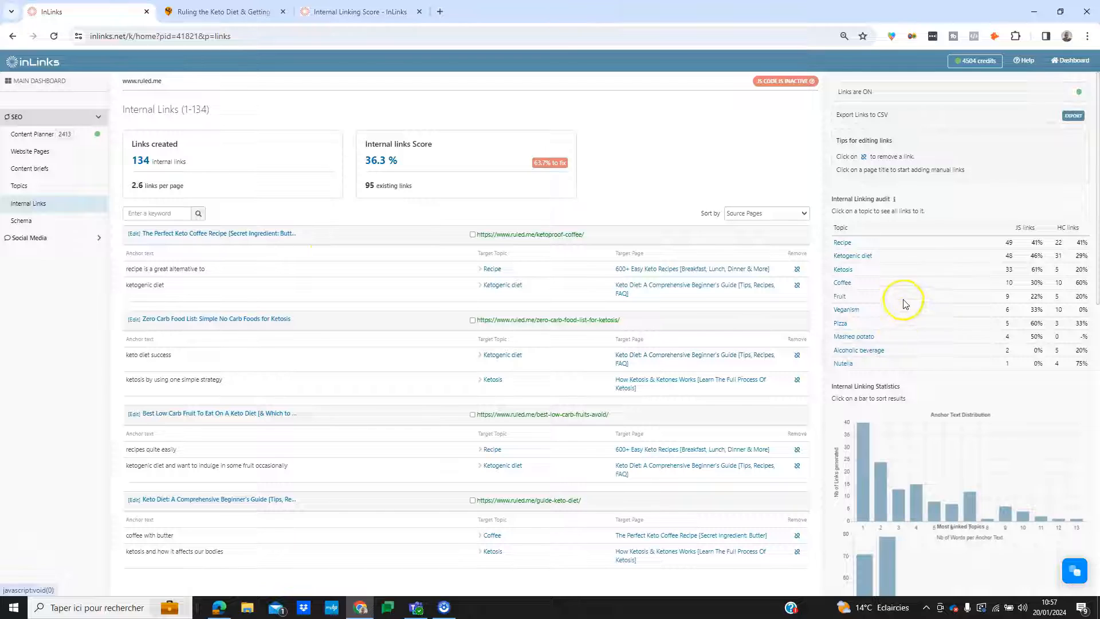
click(841, 284)
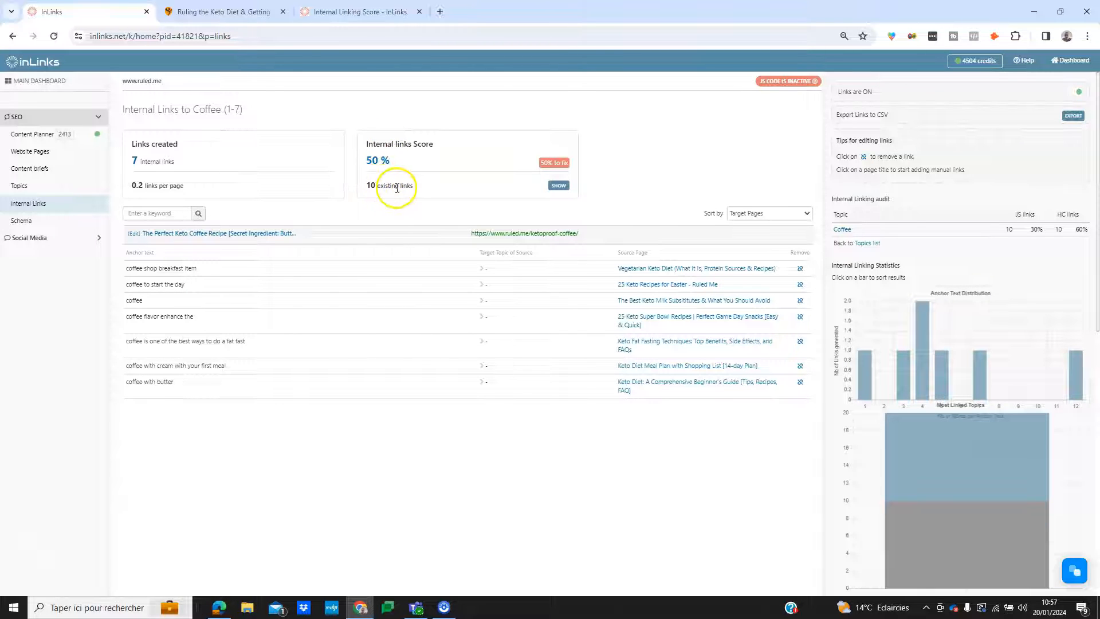
click(558, 185)
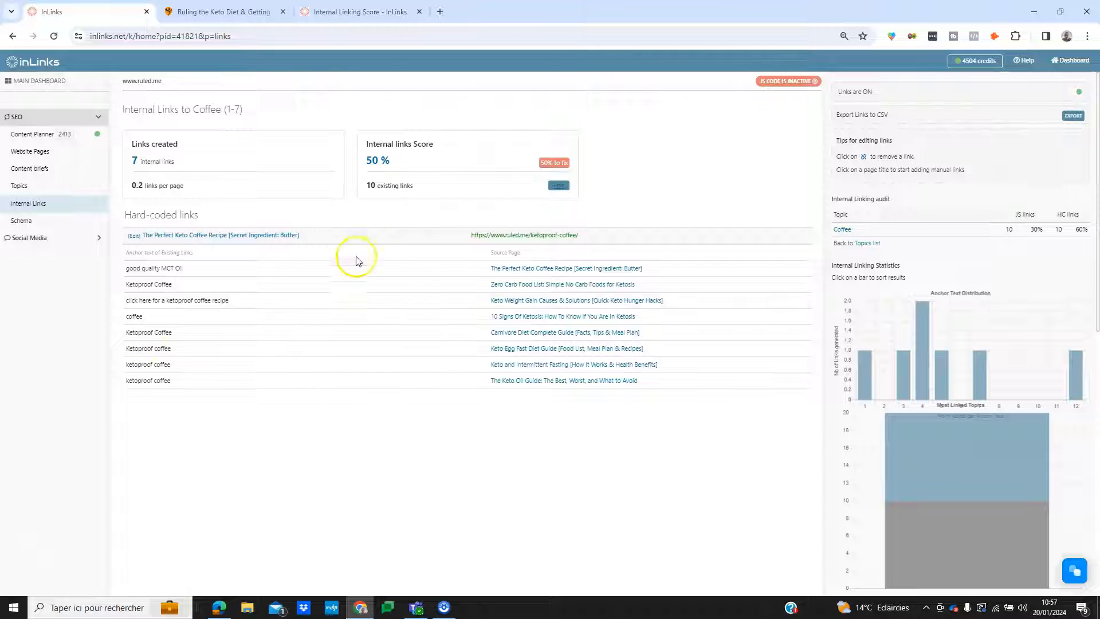
Step: Review the number and anchor texts of the internal links created for the Coffee topic
click(874, 242)
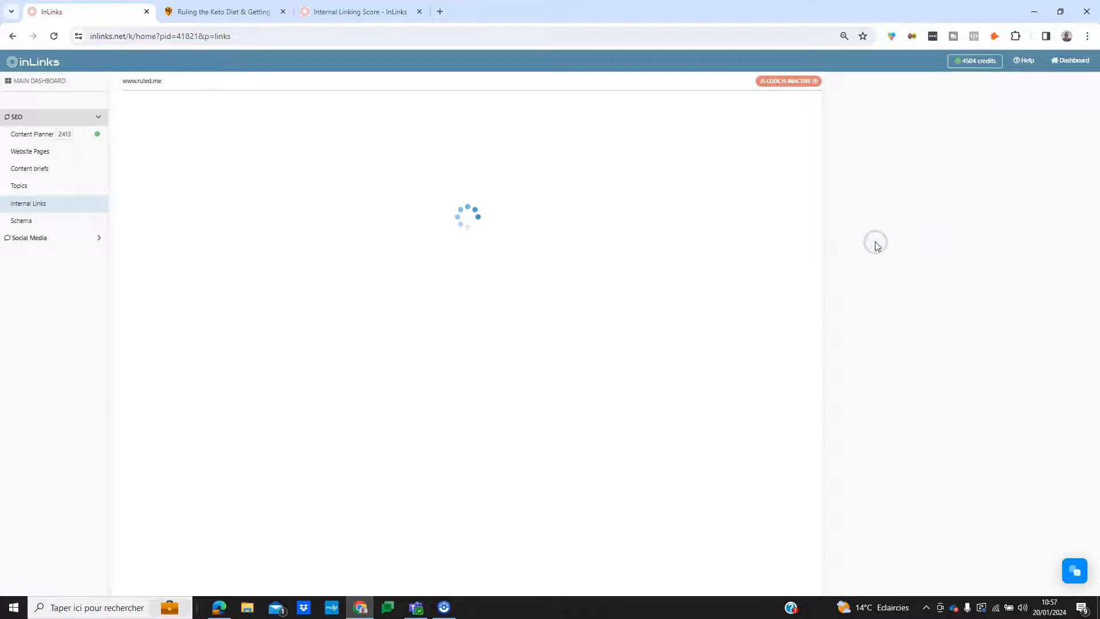
click(845, 280)
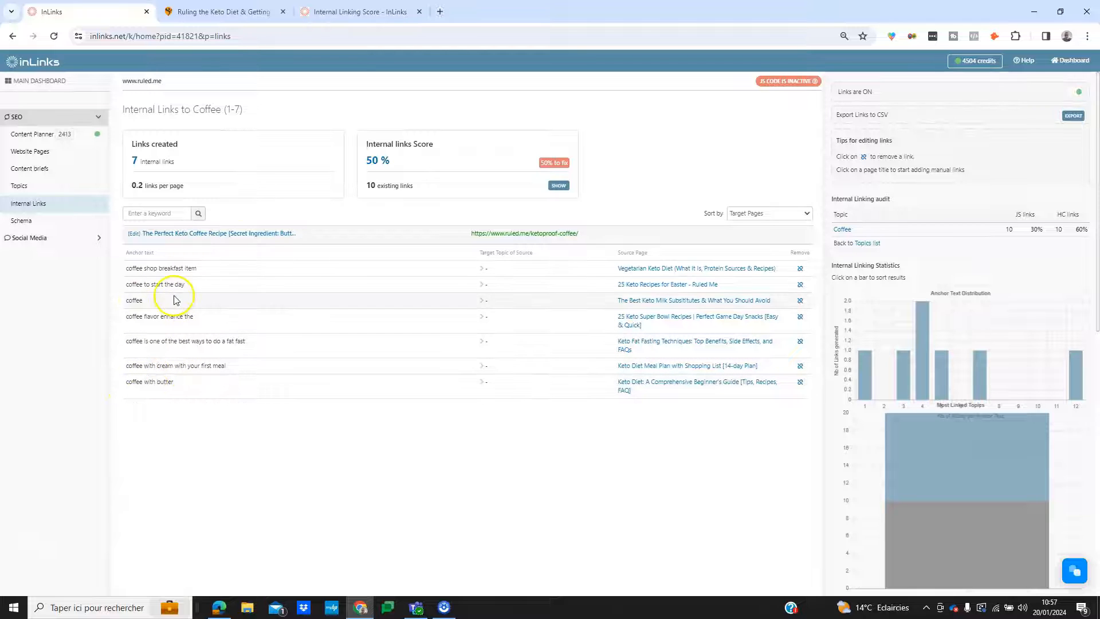
drag(132, 163, 175, 166)
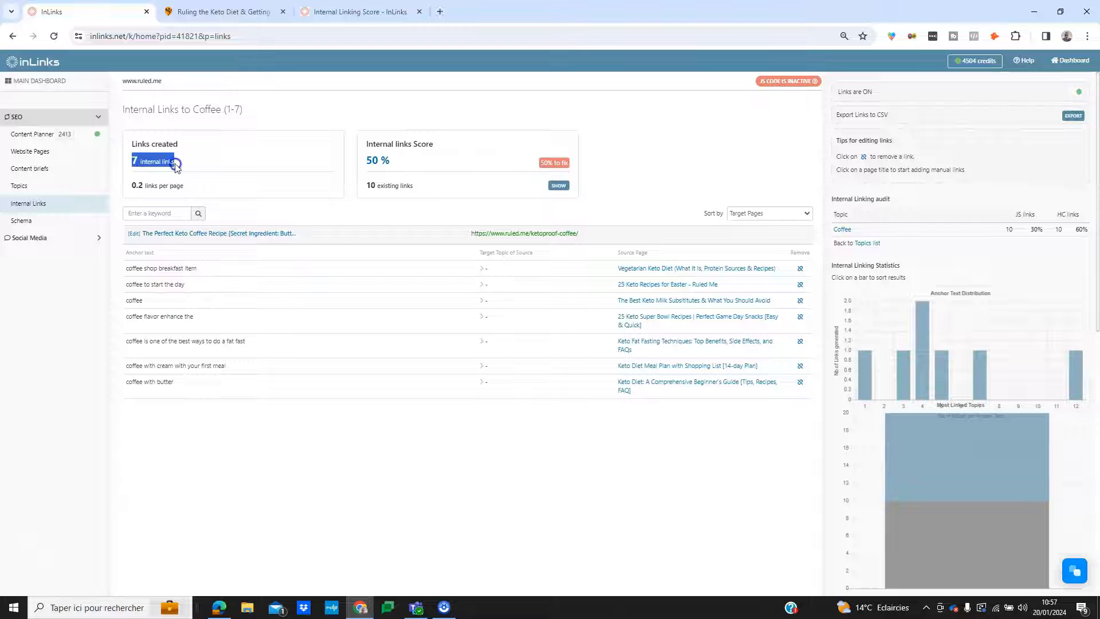
click(175, 166)
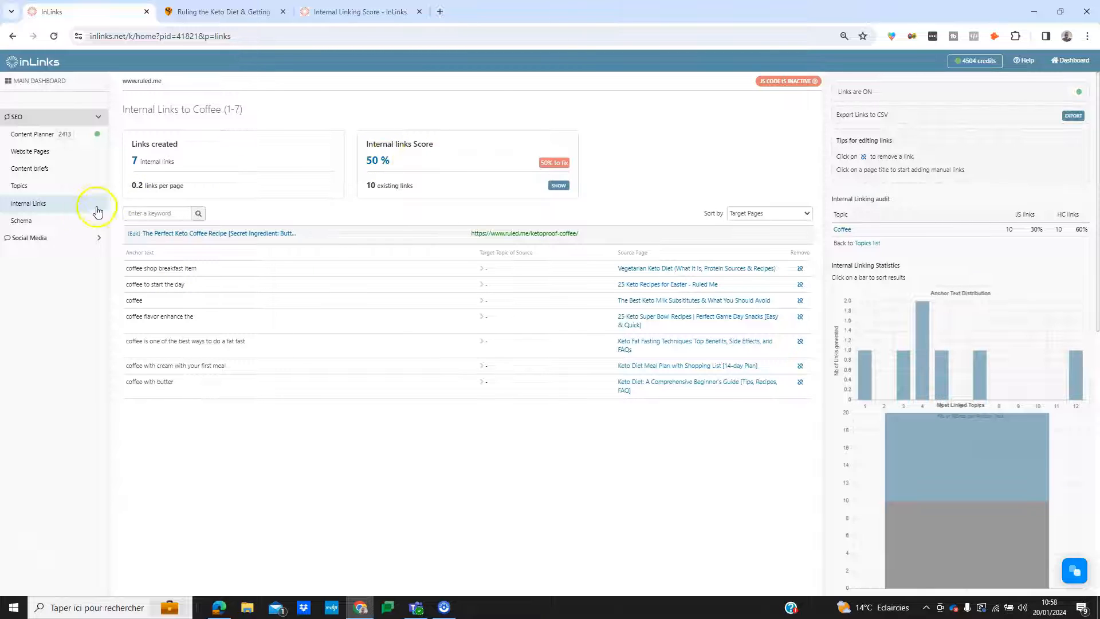
Step: Revisit the internal links overview and website pages list, and reopen the Internal Linking Score article at its formula
click(62, 210)
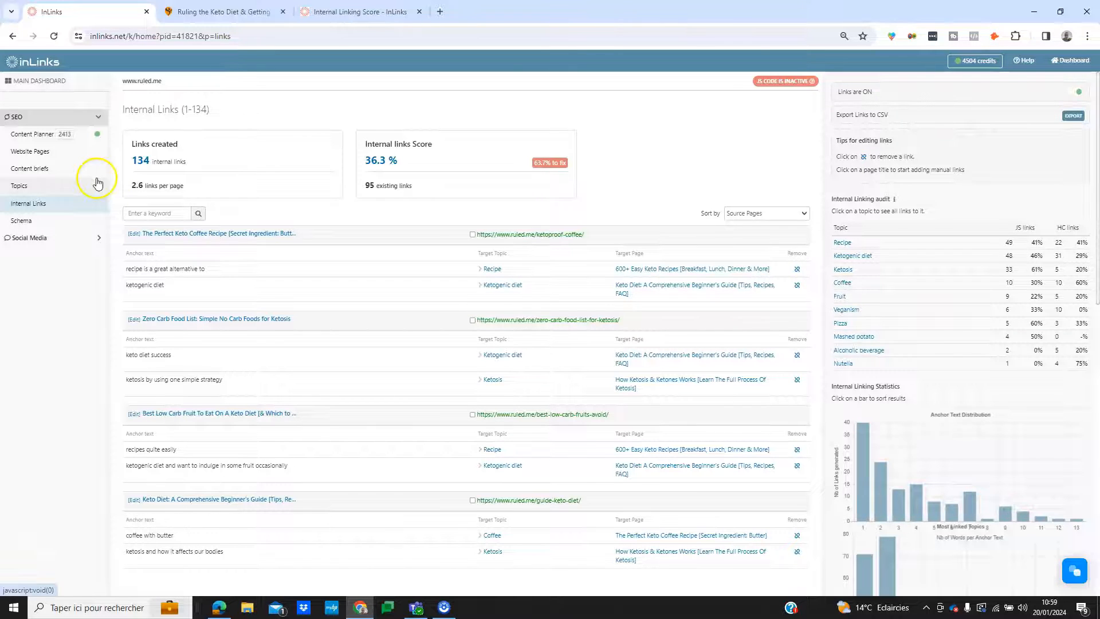
click(82, 154)
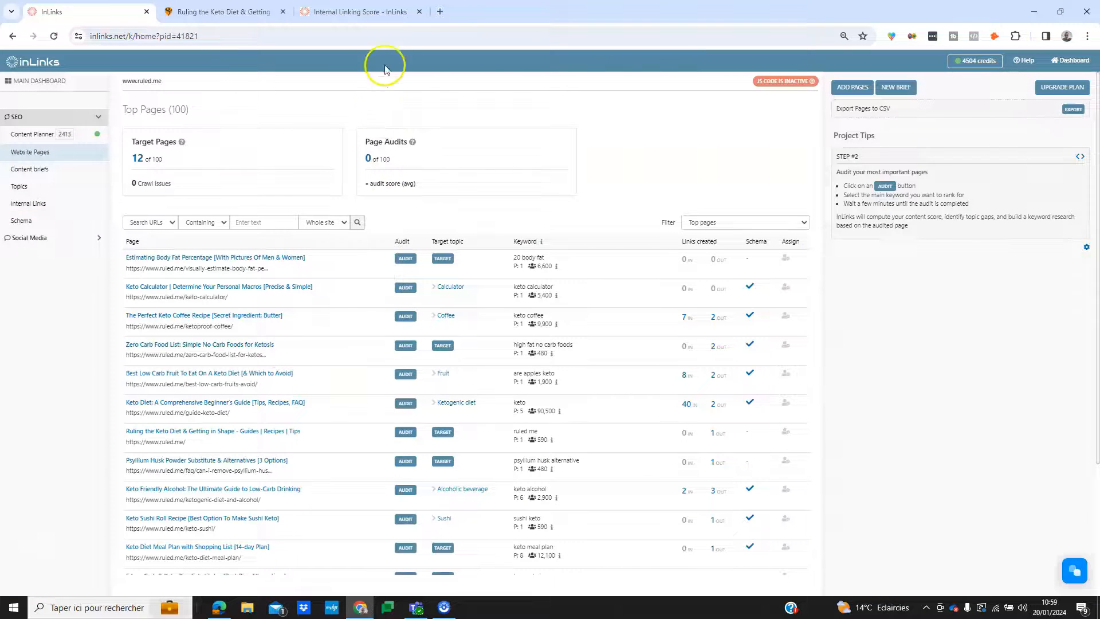
click(349, 12)
scroll(334, 315, up, 3)
scroll(284, 336, down, 3)
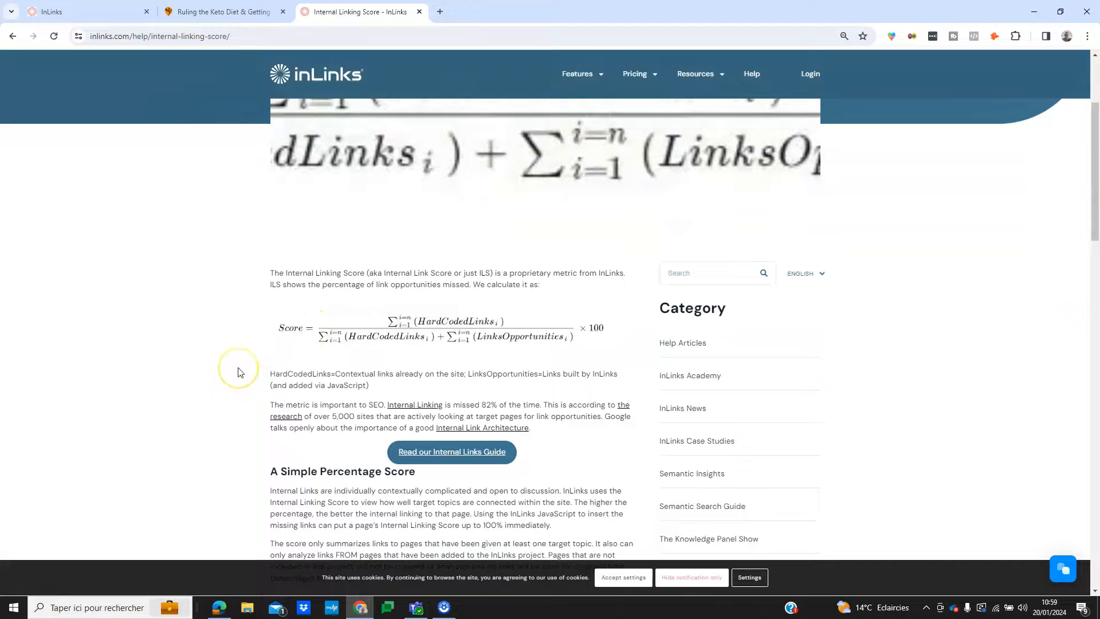